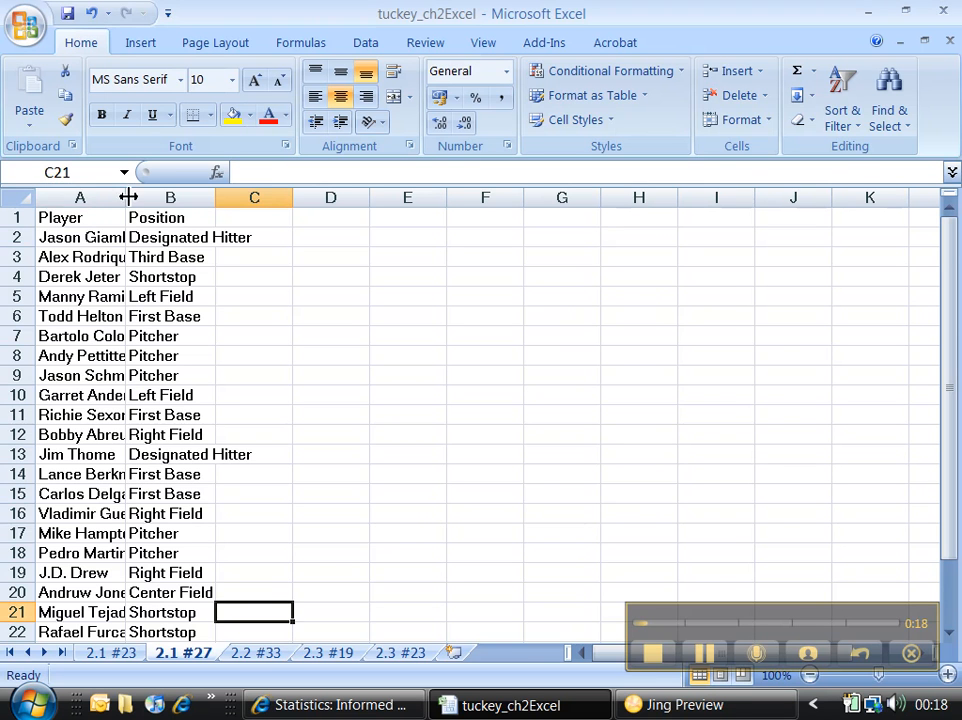
- Fit the widths of columns A and B to their contents, with centred entries and bold Player and Position headers
{"action": "mouse_move", "coordinate": [97, 197]}
{"action": "left_mouse_down"}
{"action": "mouse_move", "coordinate": [170, 199]}
{"action": "mouse_move", "coordinate": [111, 193]}
{"action": "left_mouse_up"}
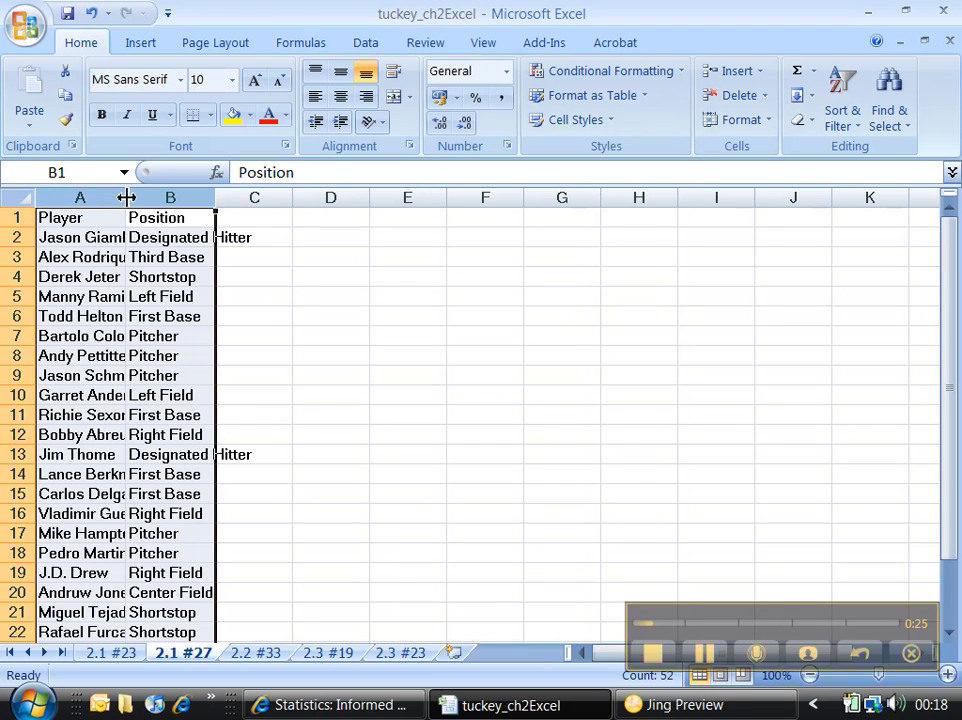
{"action": "double_click", "coordinate": [126, 197]}
{"action": "left_click_drag", "start_coordinate": [190, 222], "coordinate": [217, 197]}
{"action": "key", "text": "ctrl+b"}
{"action": "left_click", "coordinate": [341, 97]}
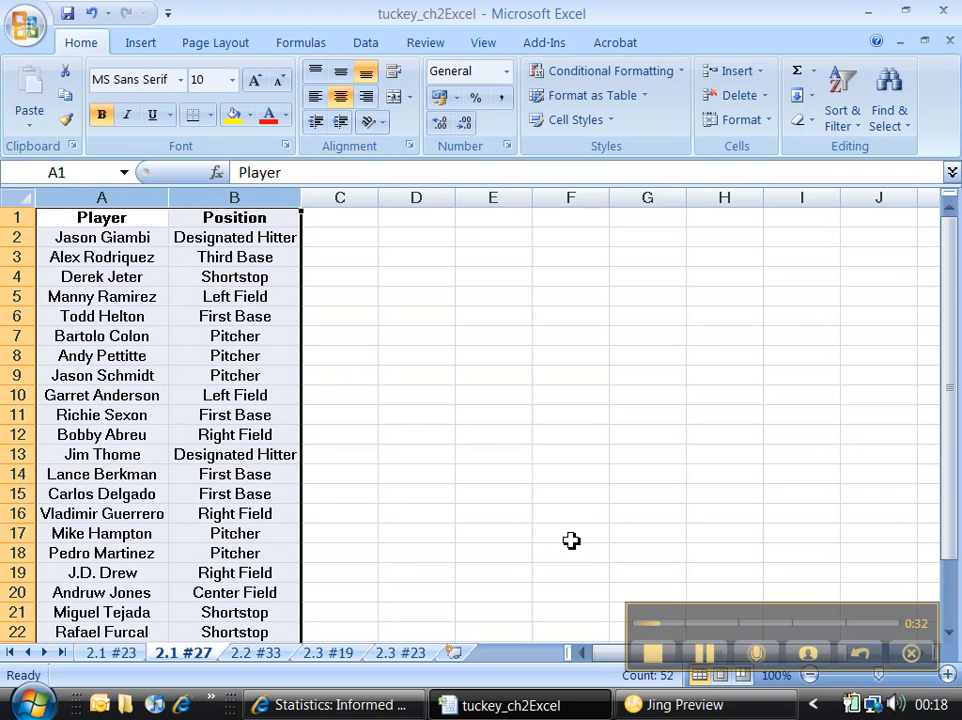
- Set the worksheet zoom to 88%
{"action": "left_click_drag", "start_coordinate": [676, 611], "coordinate": [673, 592]}
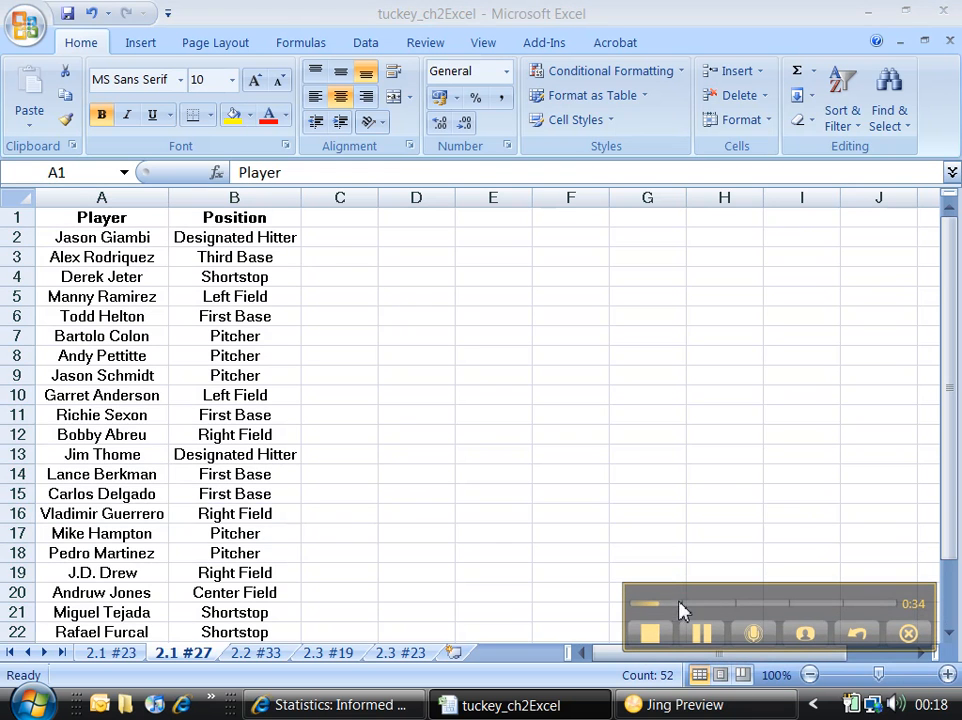
{"action": "left_click", "coordinate": [877, 678]}
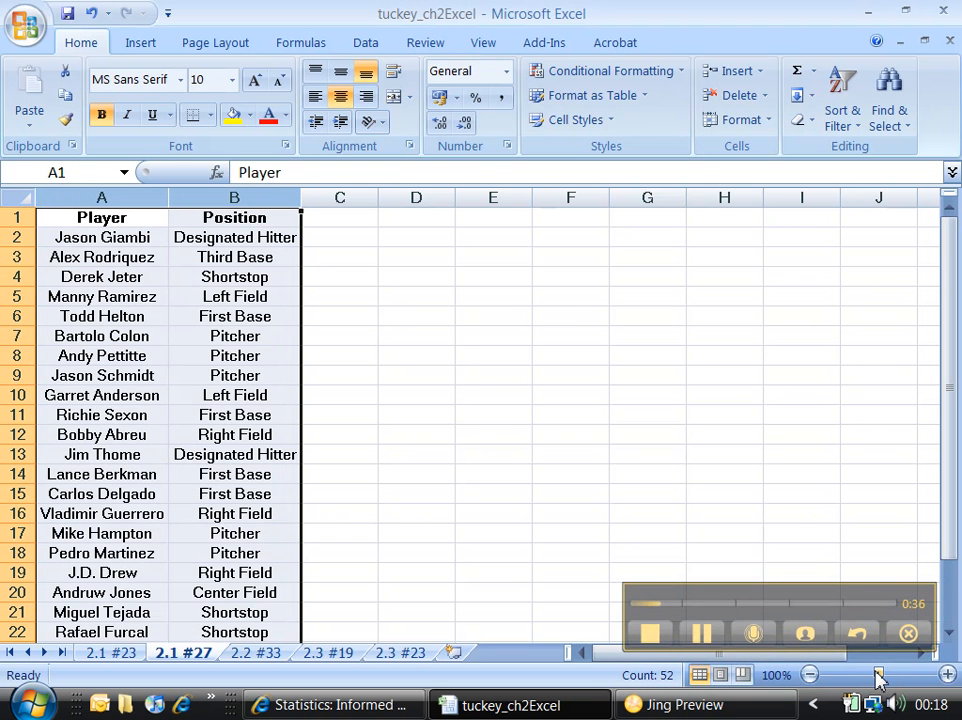
{"action": "left_click", "coordinate": [867, 676]}
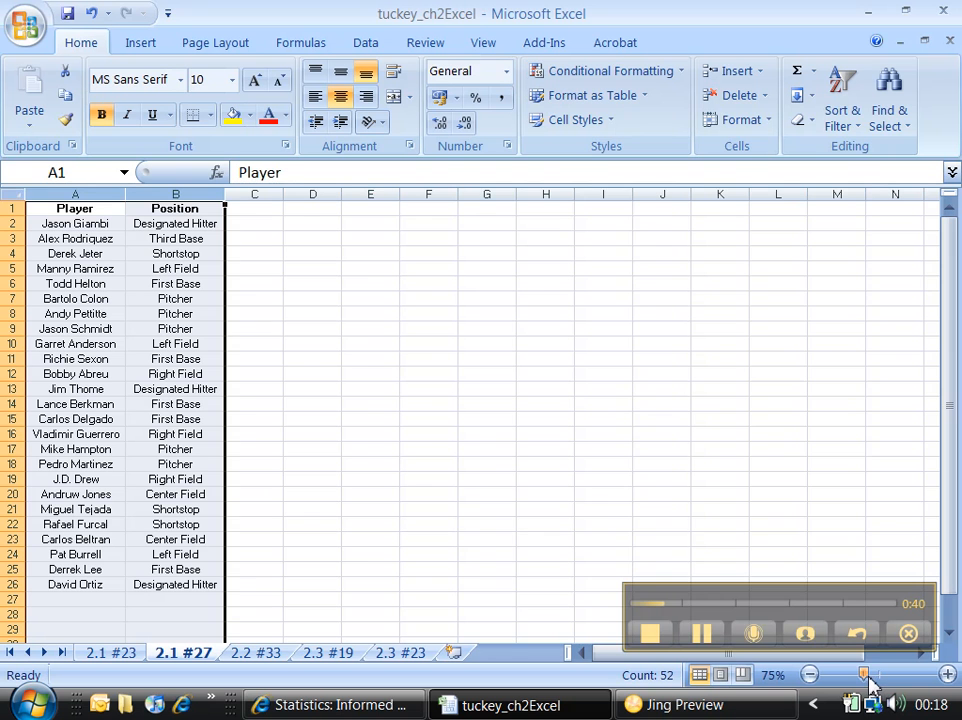
{"action": "left_click_drag", "start_coordinate": [868, 678], "coordinate": [875, 680]}
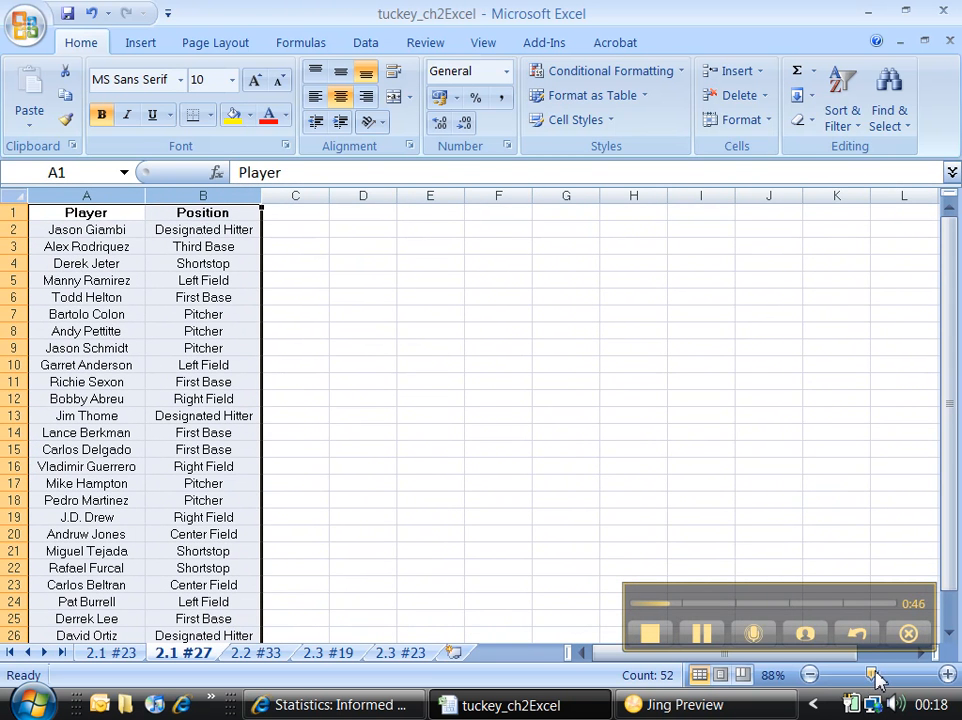
{"action": "left_click", "coordinate": [498, 533]}
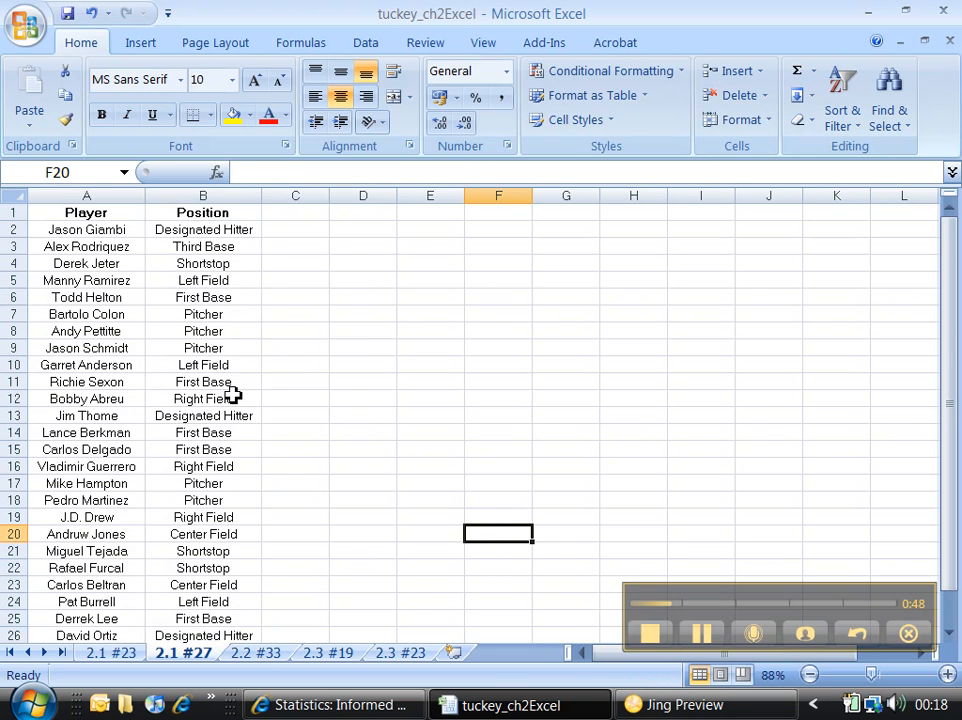
- Switch to Internet Explorer, read parts (a) to (g) of exercise 27 on page 78, and return to the Excel workbook
{"action": "left_click", "coordinate": [330, 705]}
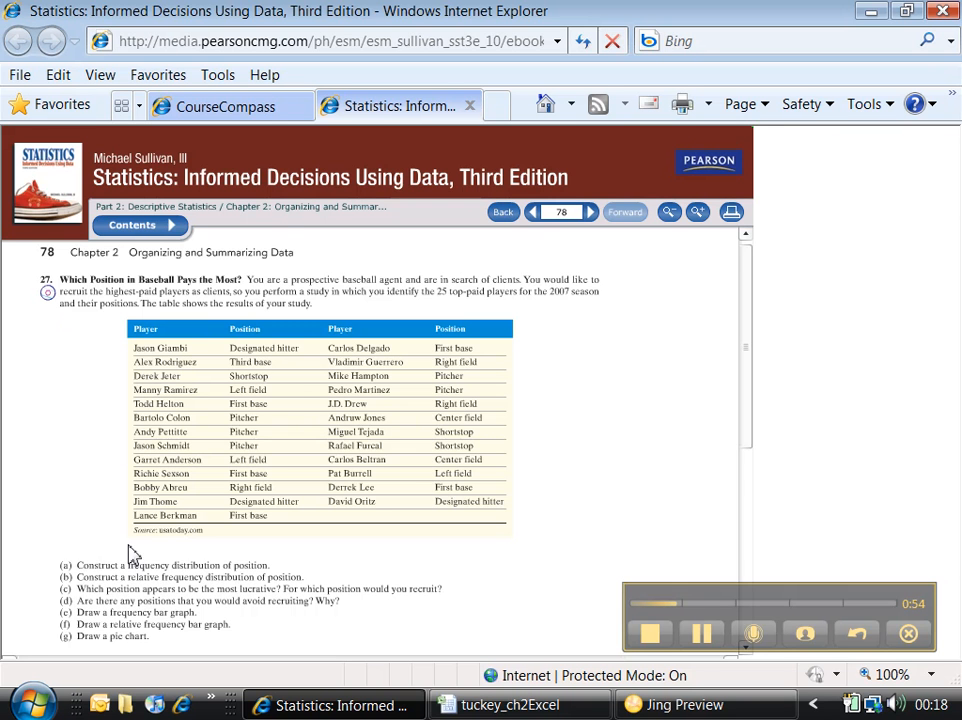
{"action": "scroll", "coordinate": [113, 566], "scroll_direction": "down", "scroll_amount": 1}
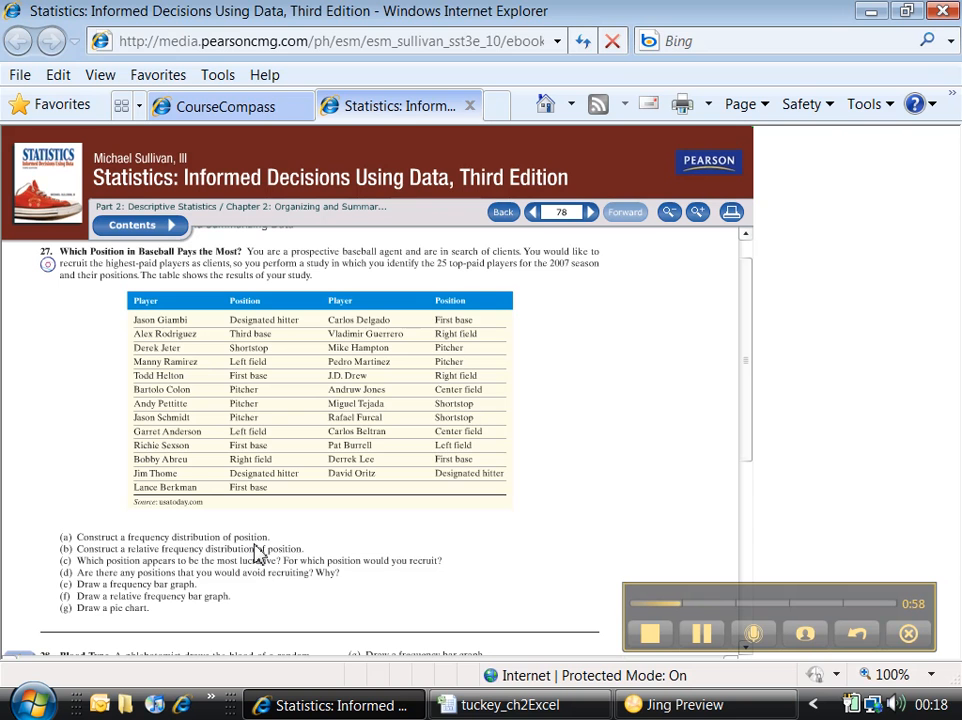
{"action": "left_click", "coordinate": [495, 704]}
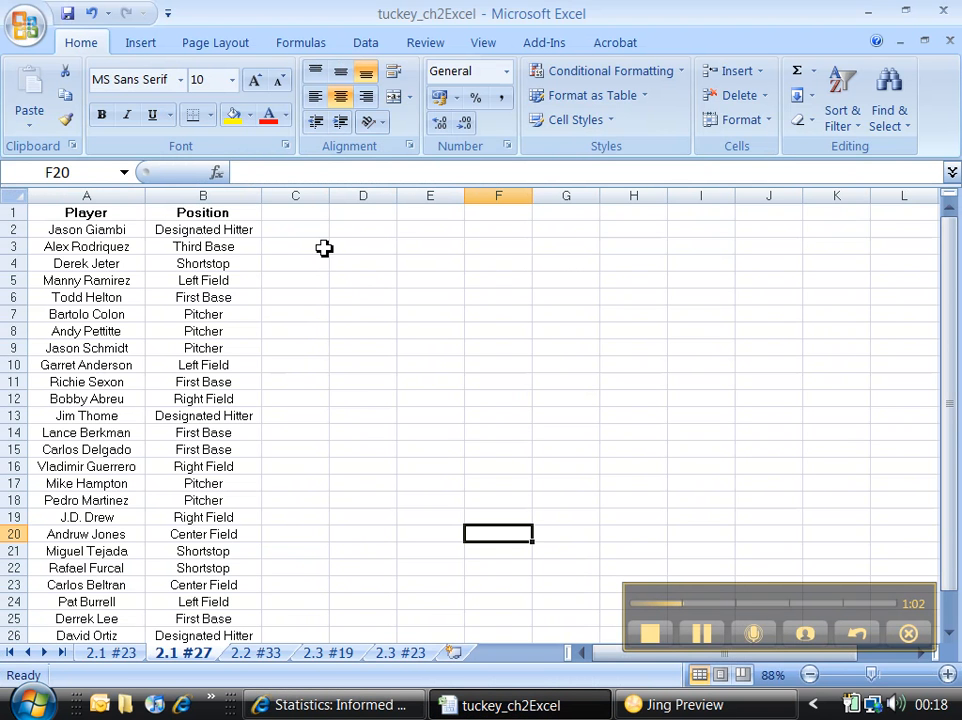
{"action": "left_click", "coordinate": [347, 218]}
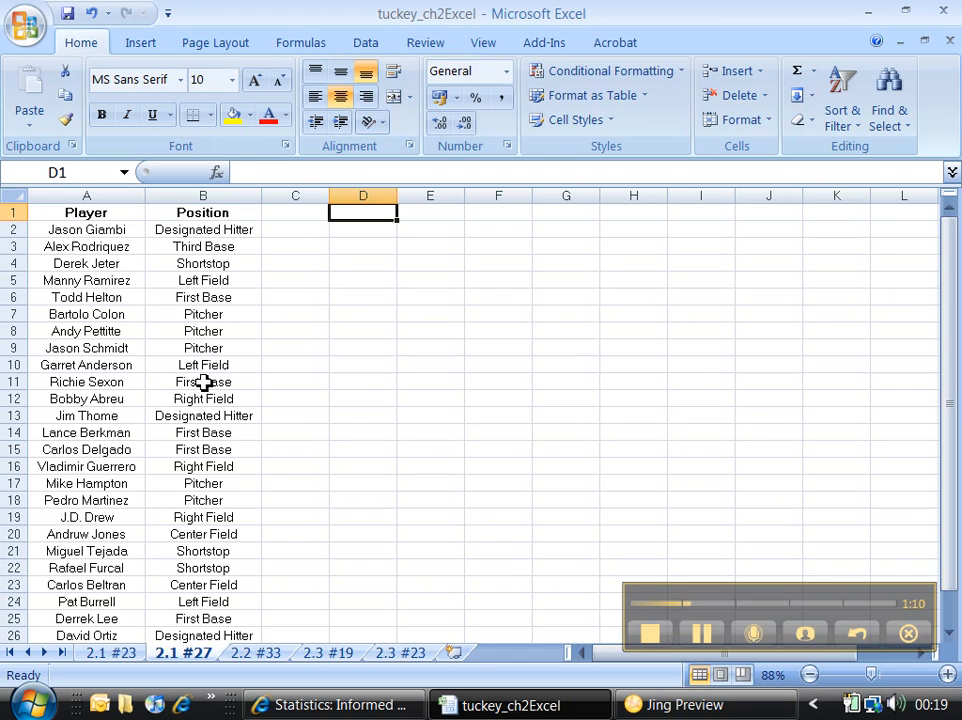
- Sort the Position column from A to Z, expanding the selection so the Player column is sorted with it
{"action": "left_click", "coordinate": [201, 196]}
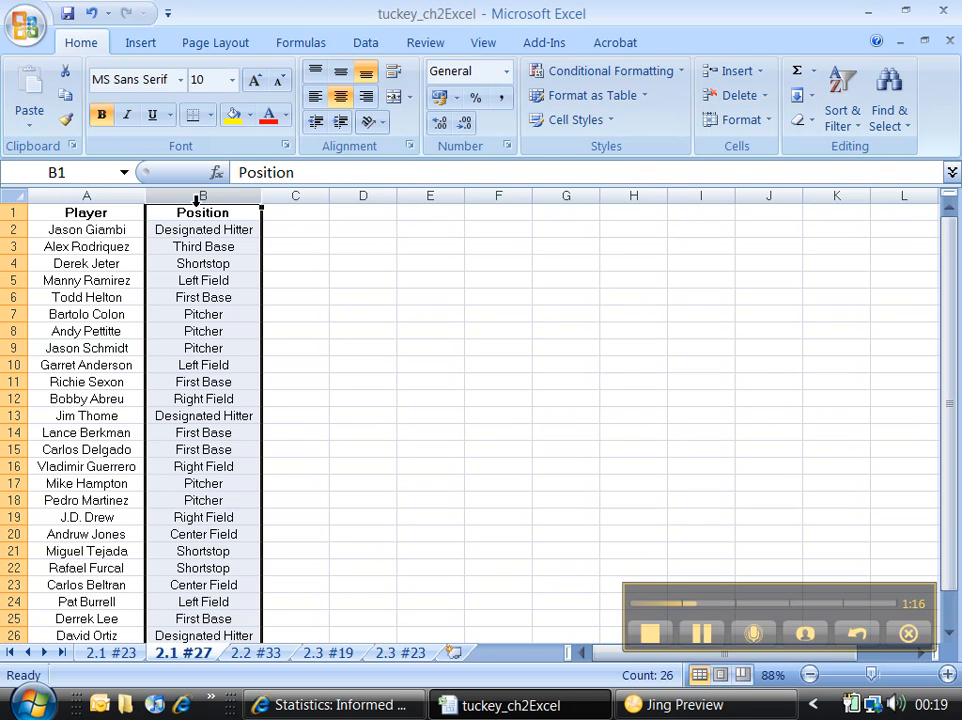
{"action": "left_click", "coordinate": [365, 48]}
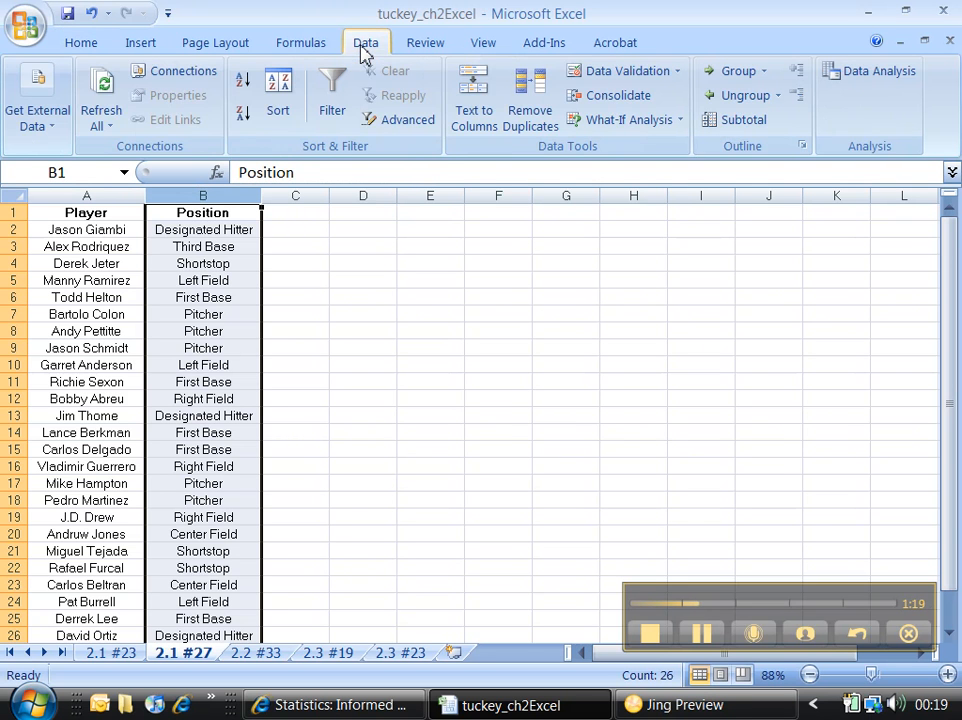
{"action": "left_click", "coordinate": [243, 88]}
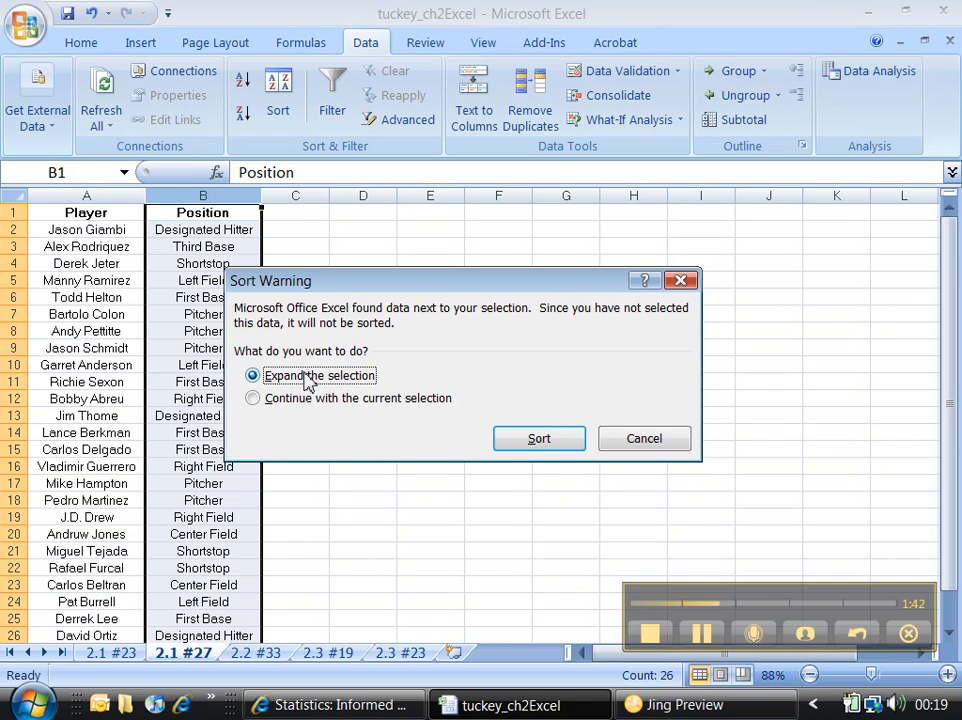
{"action": "left_click", "coordinate": [553, 446]}
{"action": "left_click", "coordinate": [369, 388]}
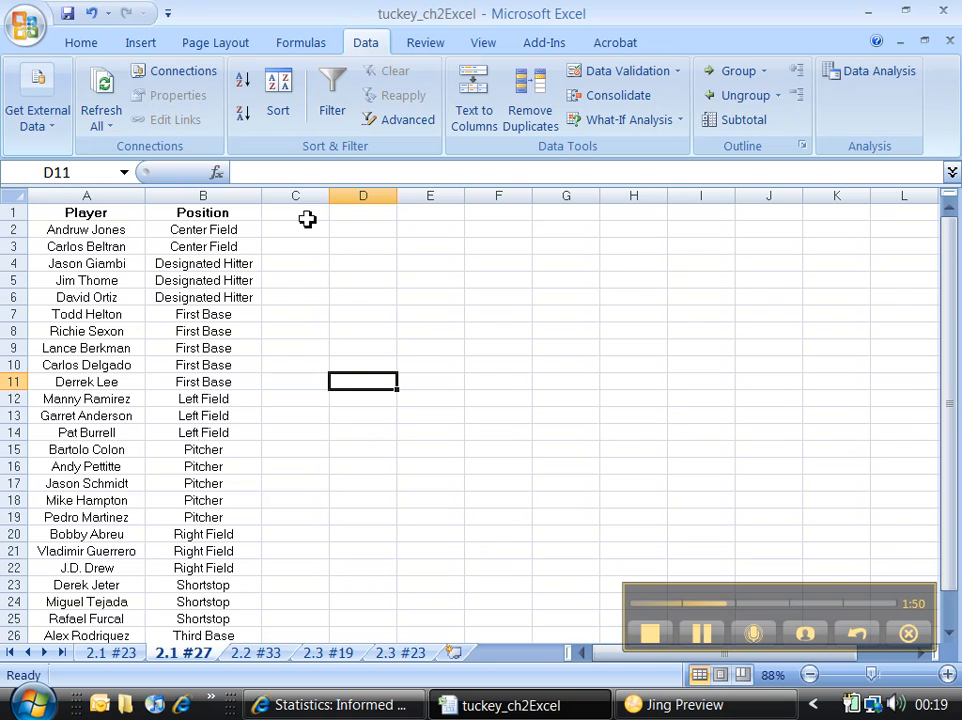
- Enter the headers Position in D1 and Frequency in E1, and widen columns D and E equally
{"action": "left_click", "coordinate": [370, 216]}
{"action": "type", "text": "P"}
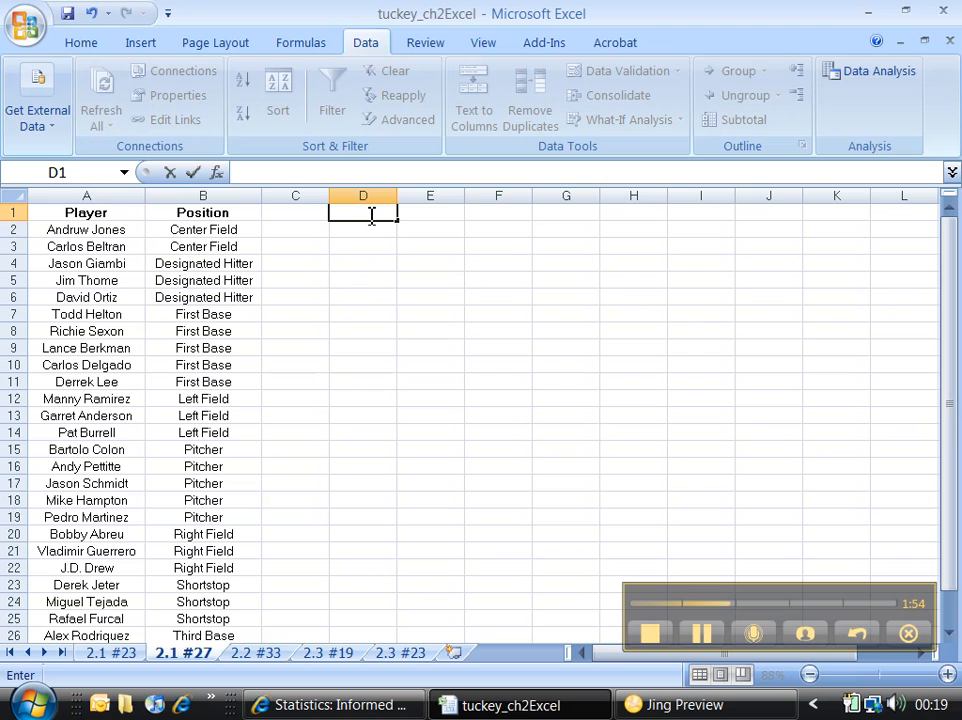
{"action": "type", "text": "osition"}
{"action": "key", "text": "Return"}
{"action": "key", "text": "Right"}
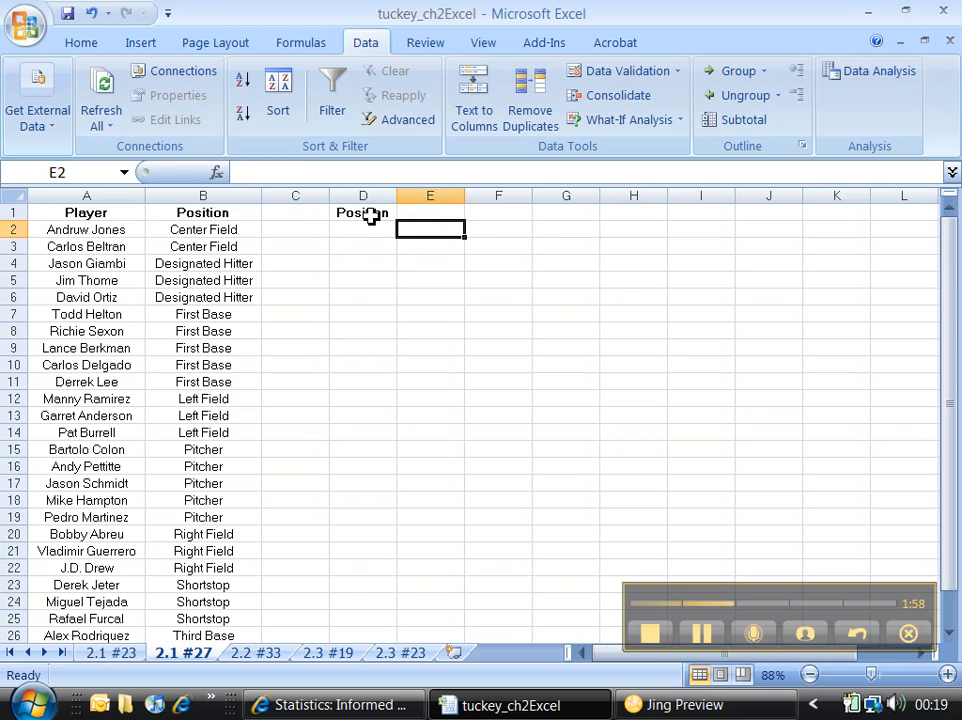
{"action": "key", "text": "Up"}
{"action": "type", "text": "Frequency"}
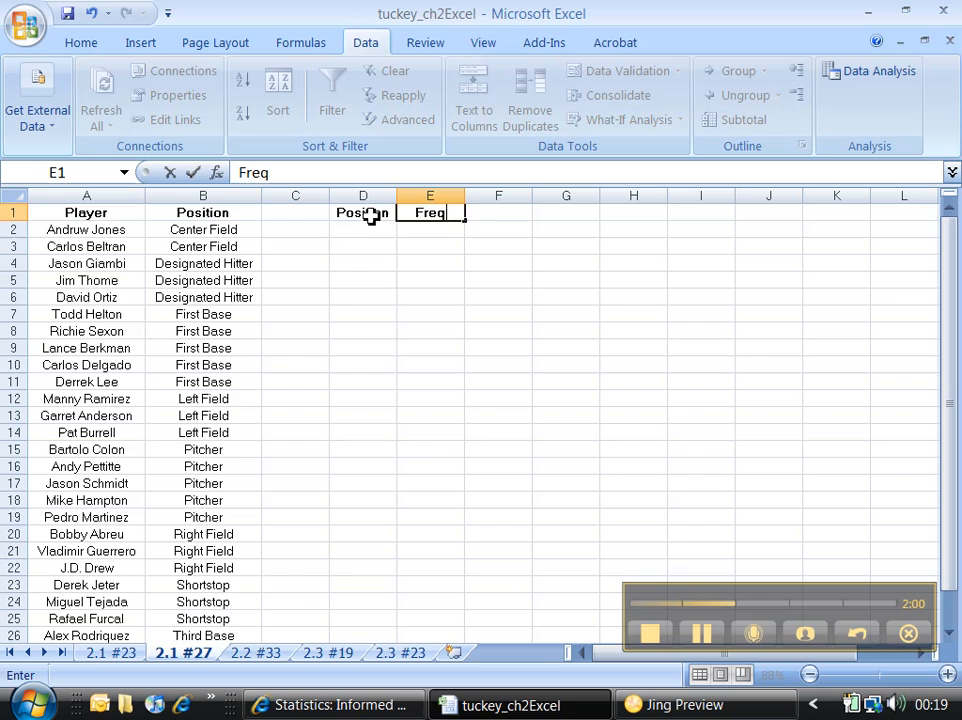
{"action": "key", "text": "Return"}
{"action": "left_click_drag", "start_coordinate": [415, 195], "coordinate": [382, 195]}
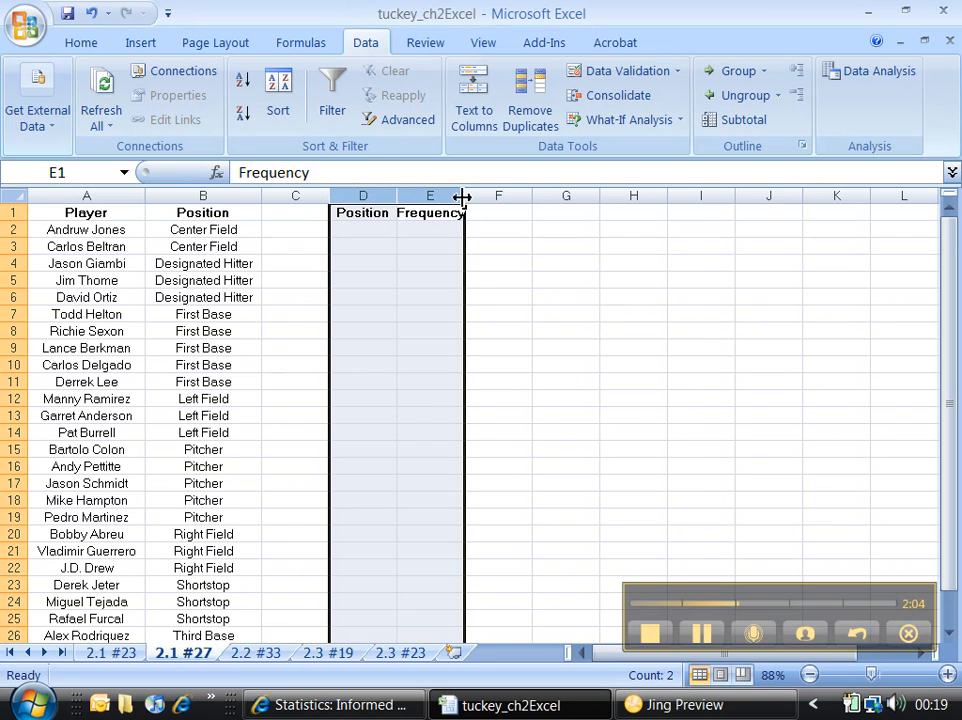
{"action": "left_click_drag", "start_coordinate": [462, 195], "coordinate": [515, 195]}
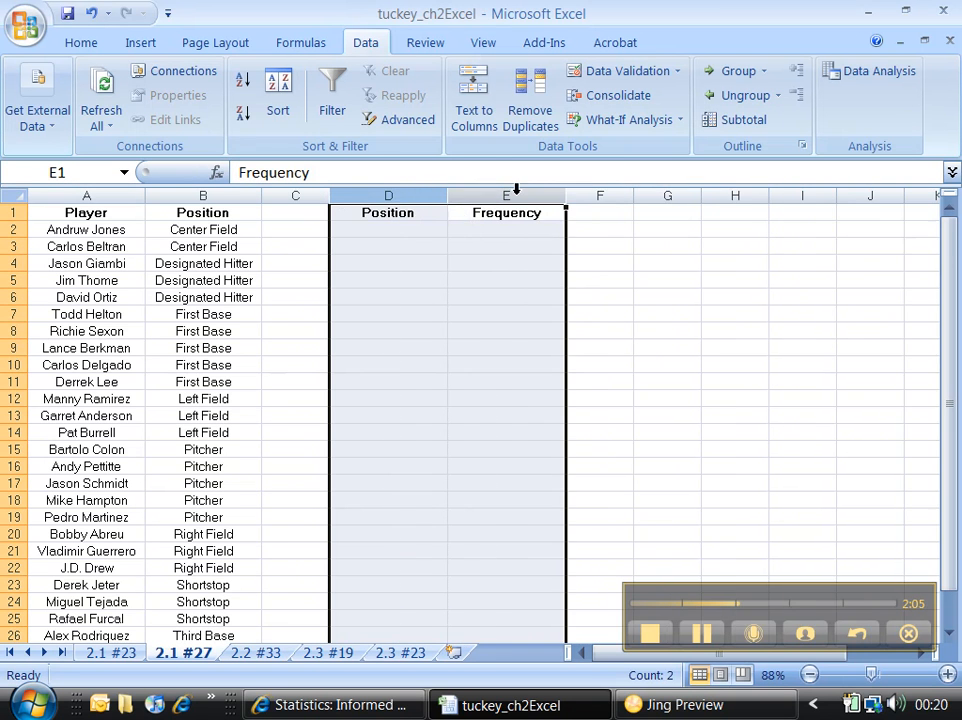
- Copy the Center Field entry from B2 into D2
{"action": "left_click", "coordinate": [361, 230]}
{"action": "left_click", "coordinate": [220, 233]}
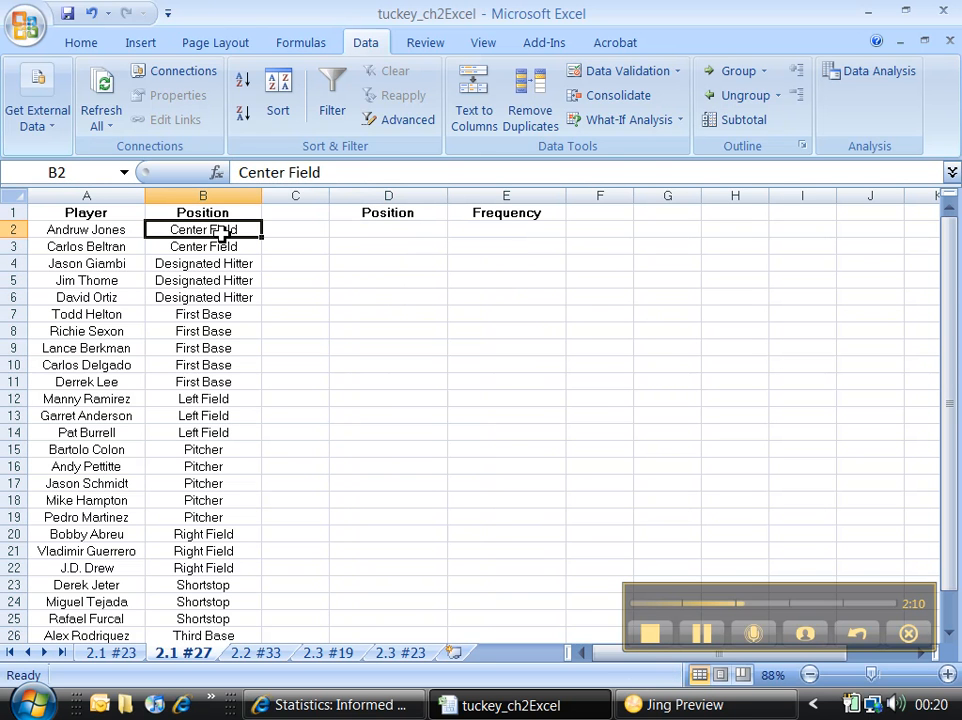
{"action": "left_click", "coordinate": [84, 45]}
{"action": "left_click", "coordinate": [65, 96]}
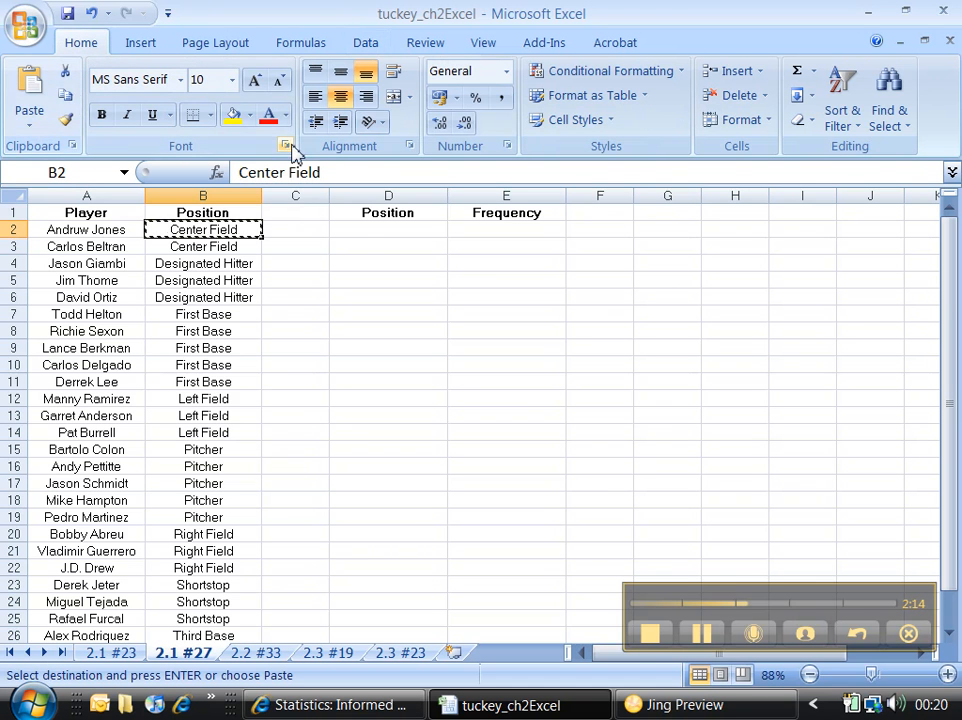
{"action": "left_click", "coordinate": [363, 232]}
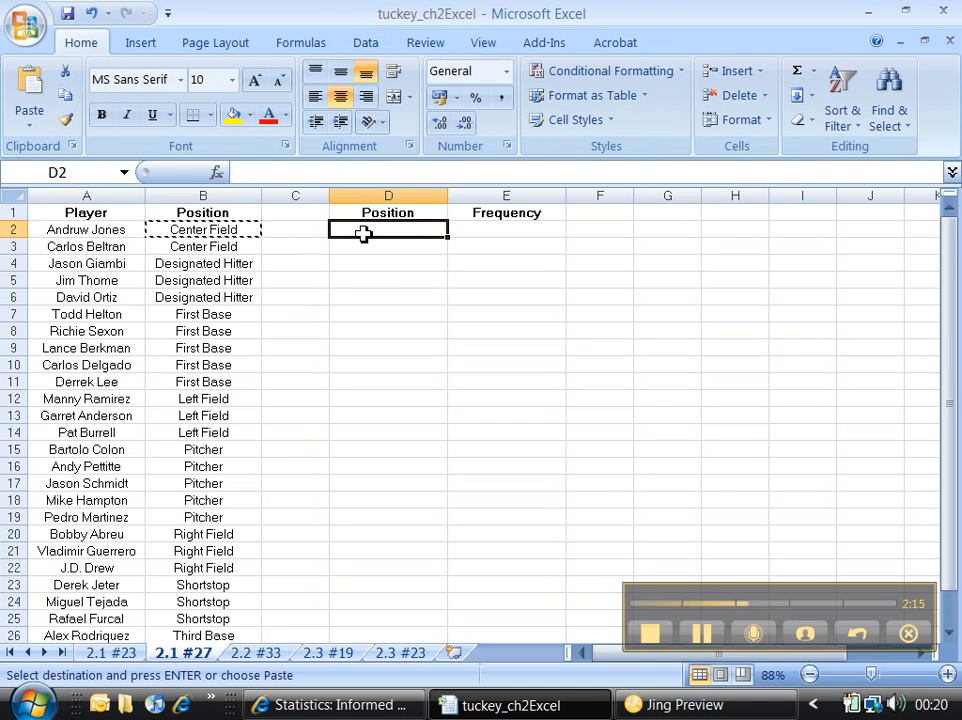
{"action": "left_click", "coordinate": [33, 92]}
- Copy Designated Hitter from B4 into D3 and First Base from B7 into D4
{"action": "left_click", "coordinate": [228, 265]}
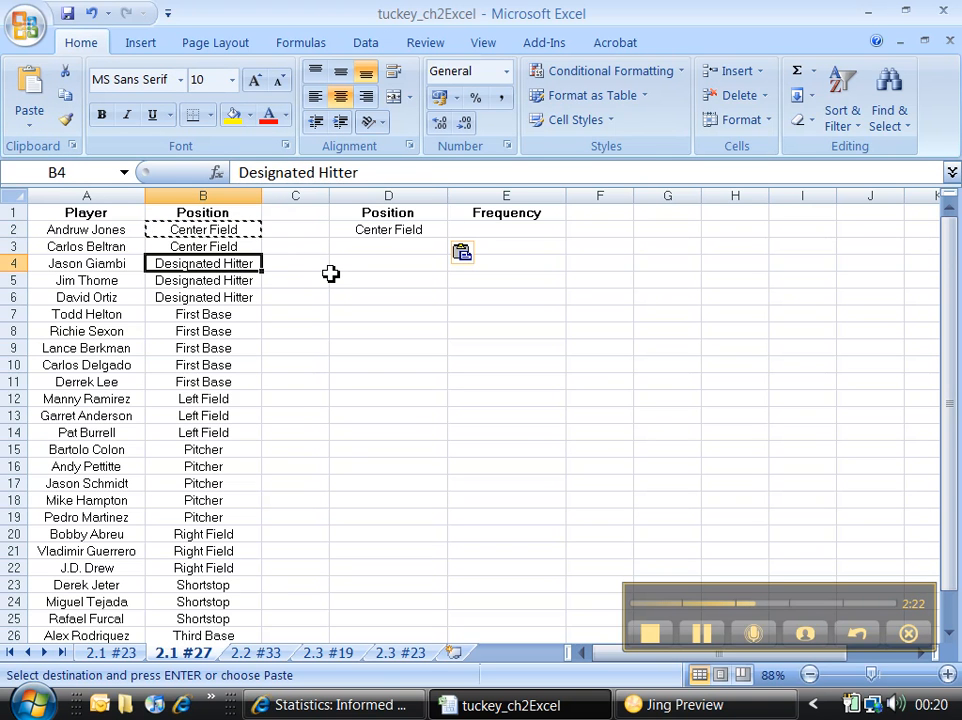
{"action": "key", "text": "ctrl+c"}
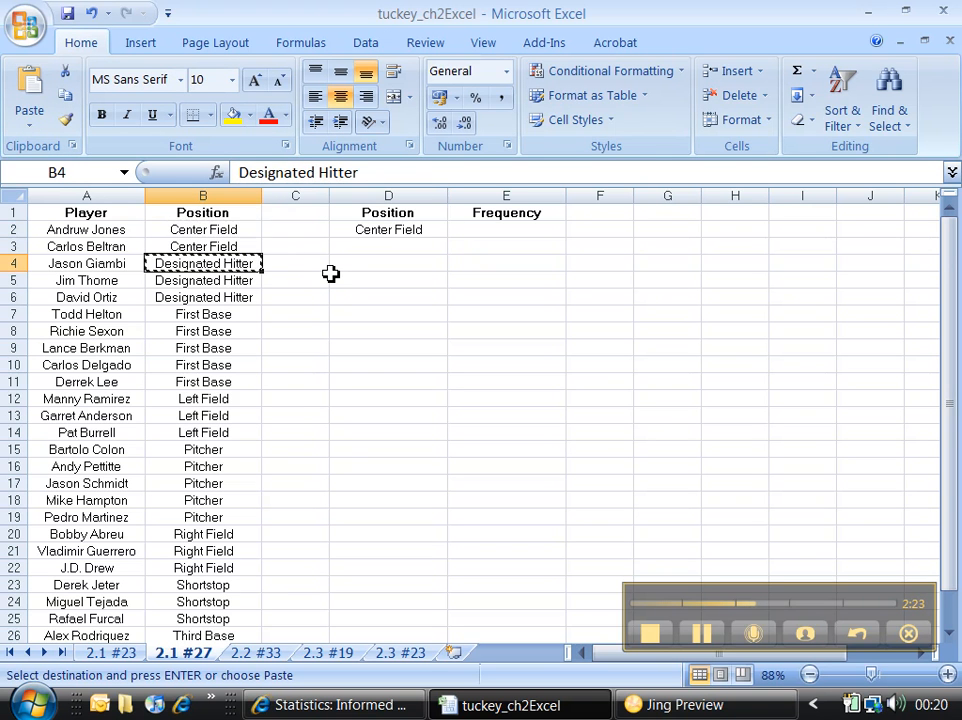
{"action": "left_click", "coordinate": [389, 253]}
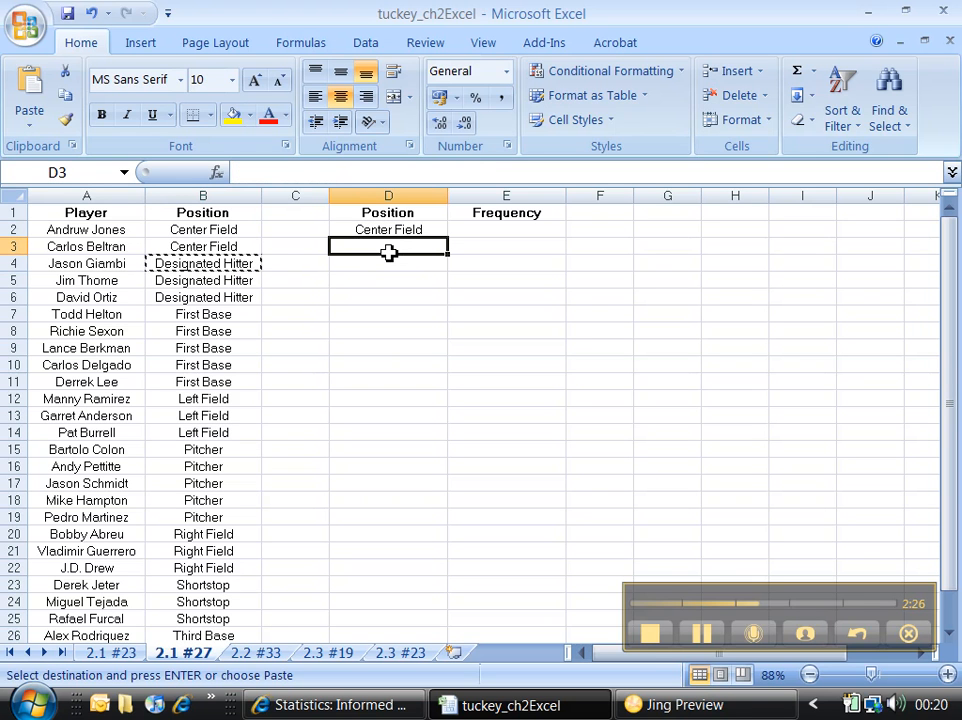
{"action": "key", "text": "ctrl+v"}
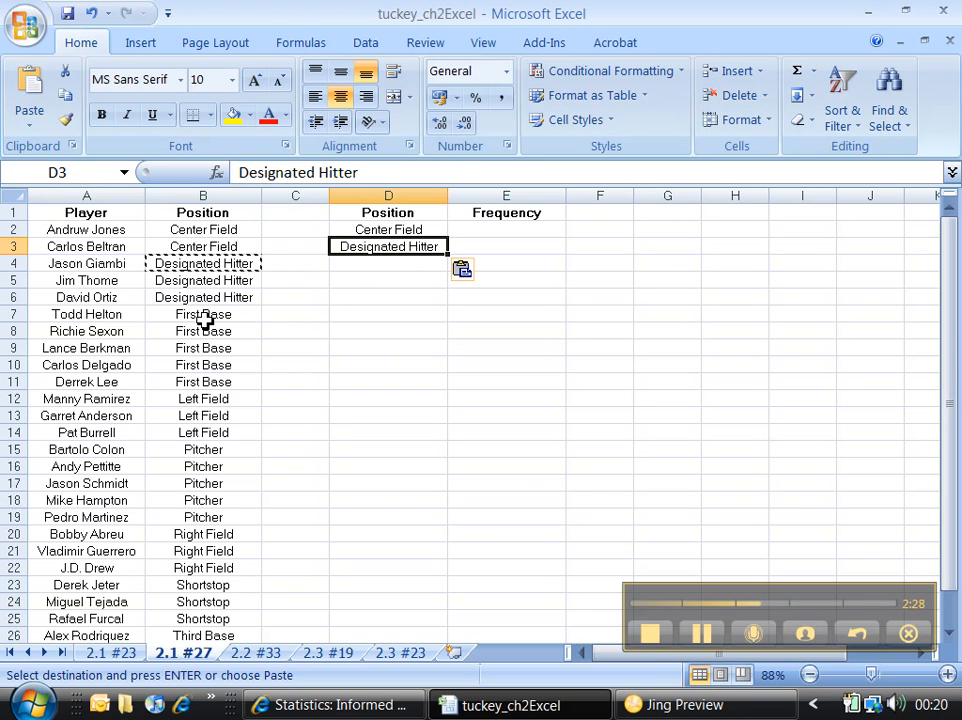
{"action": "left_click", "coordinate": [204, 316]}
{"action": "key", "text": "ctrl+c"}
{"action": "left_click", "coordinate": [381, 266]}
{"action": "key", "text": "ctrl+v"}
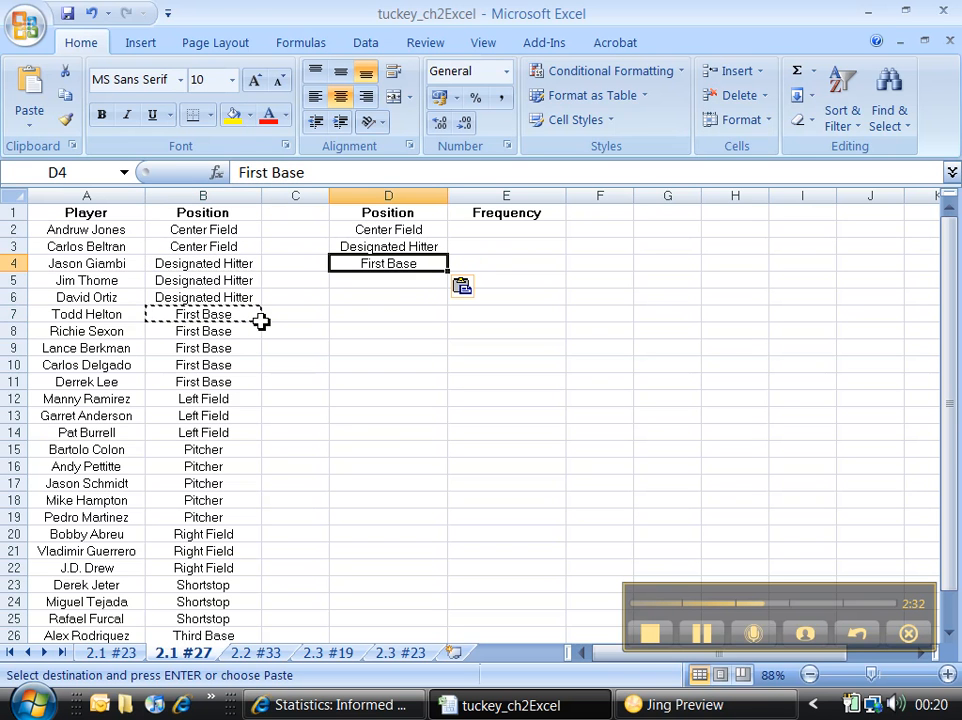
- Copy Left Field from B12 into D5 and Pitcher from B15 into D6
{"action": "left_click", "coordinate": [214, 399]}
{"action": "key", "text": "ctrl+c"}
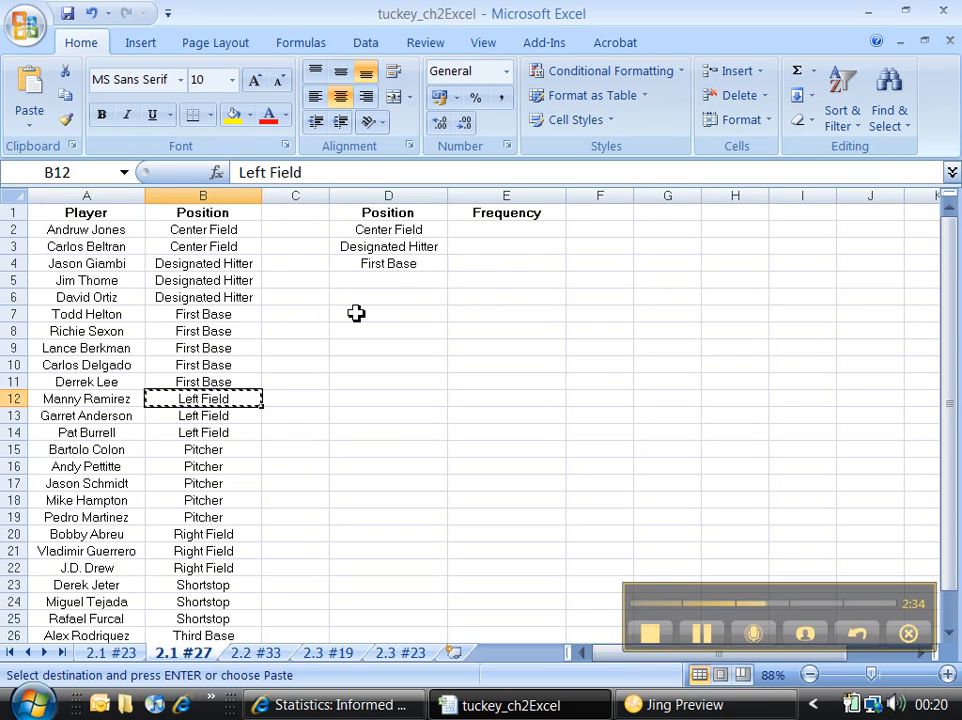
{"action": "left_click", "coordinate": [394, 281]}
{"action": "key", "text": "ctrl+v"}
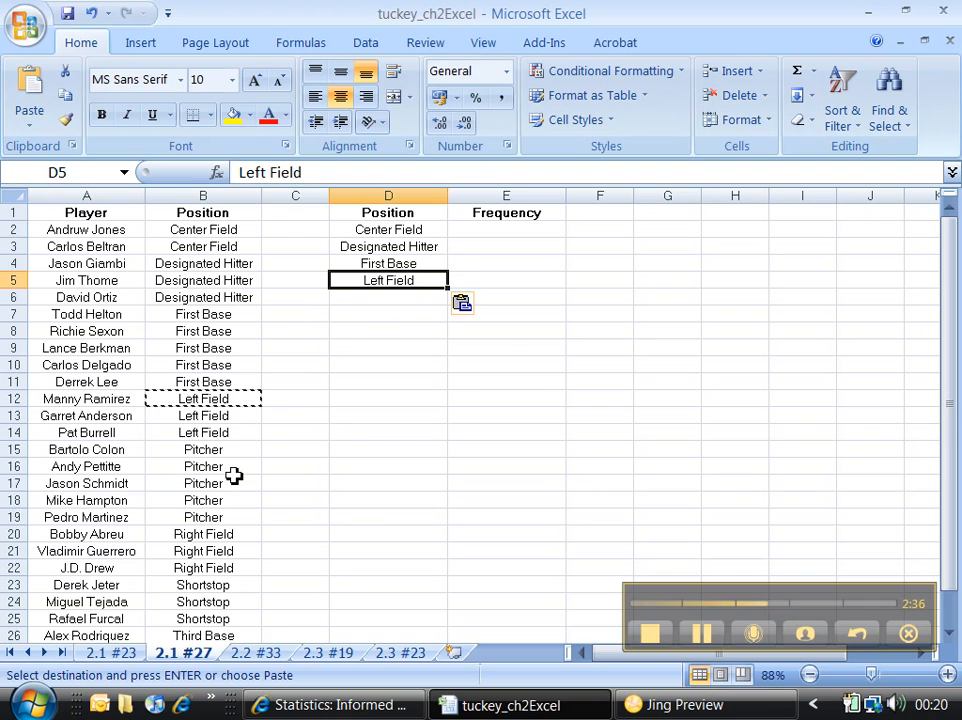
{"action": "left_click", "coordinate": [226, 454]}
{"action": "key", "text": "ctrl+c"}
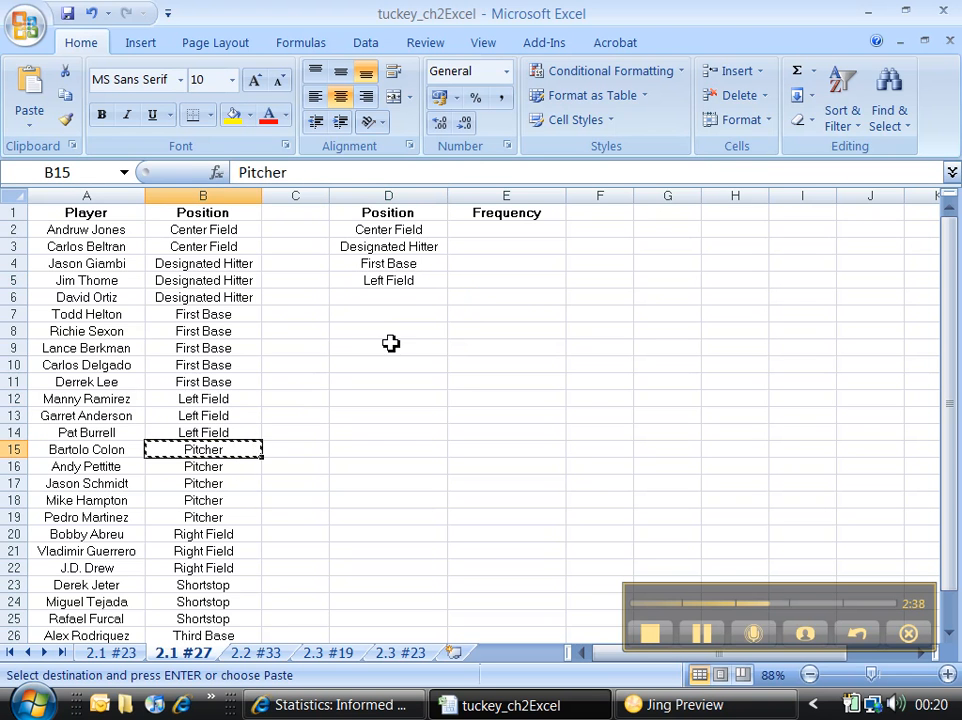
{"action": "left_click", "coordinate": [413, 303]}
{"action": "key", "text": "ctrl+v"}
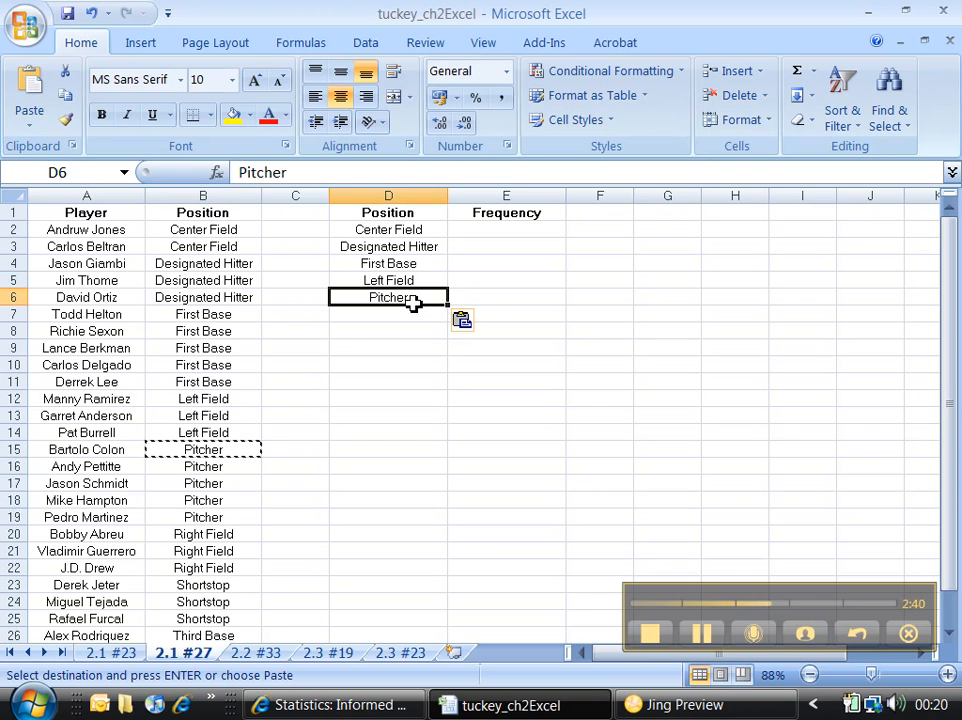
- Copy the Right Field entry from B21 into D7
{"action": "left_click", "coordinate": [226, 547]}
{"action": "key", "text": "ctrl+c"}
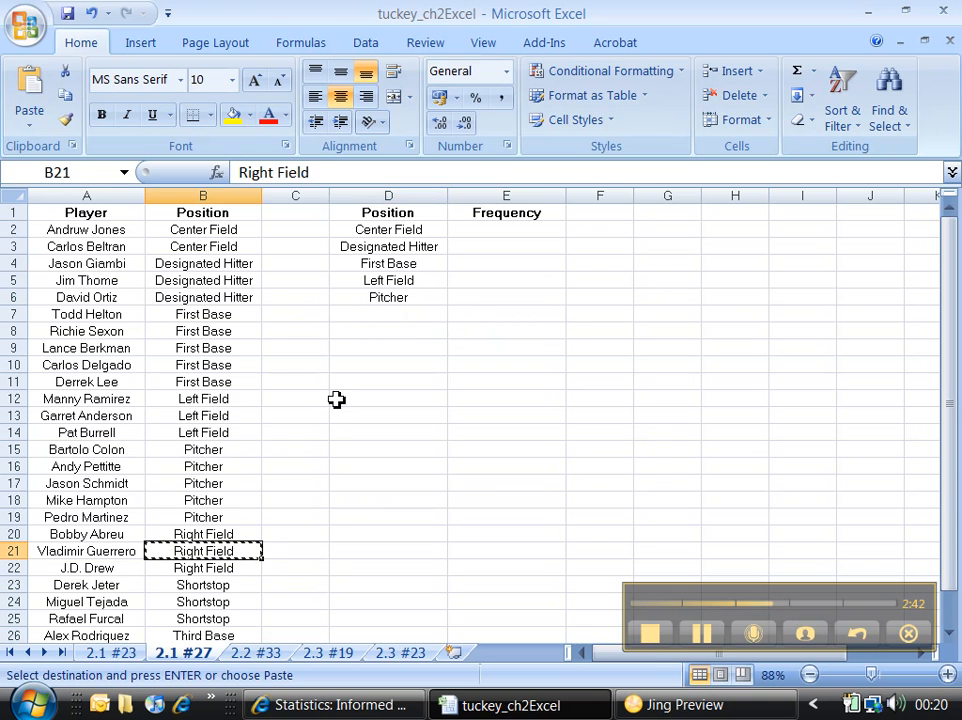
{"action": "left_click", "coordinate": [368, 319]}
{"action": "key", "text": "ctrl+v"}
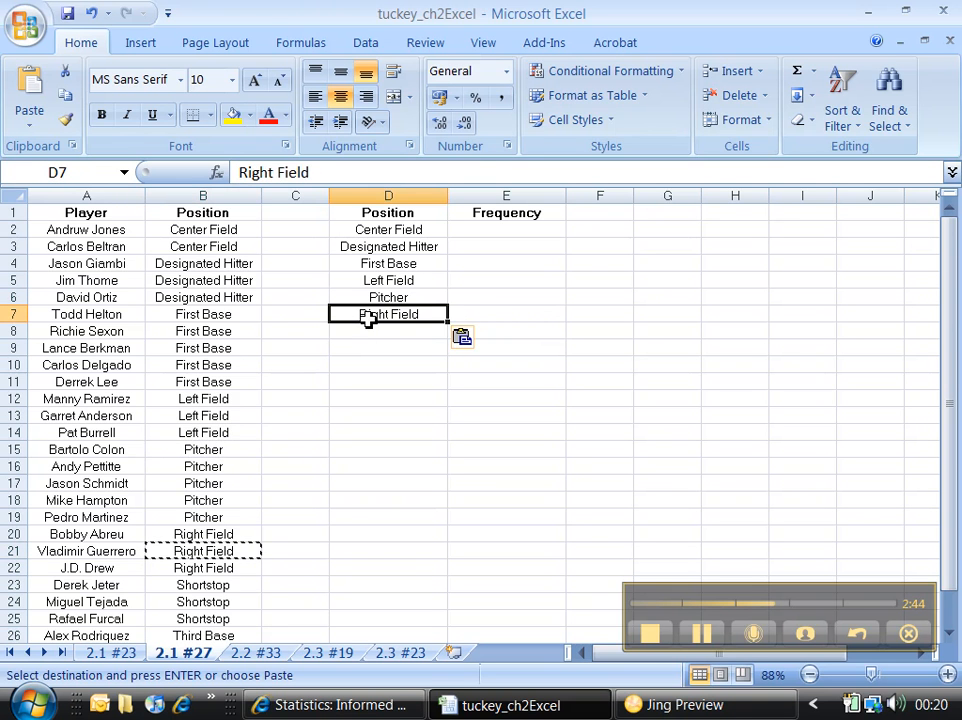
- Copy the Shortstop and Third Base entries from B25:B26 into D8:D9
{"action": "scroll", "coordinate": [283, 339], "scroll_direction": "down", "scroll_amount": 3}
{"action": "left_click", "coordinate": [224, 437]}
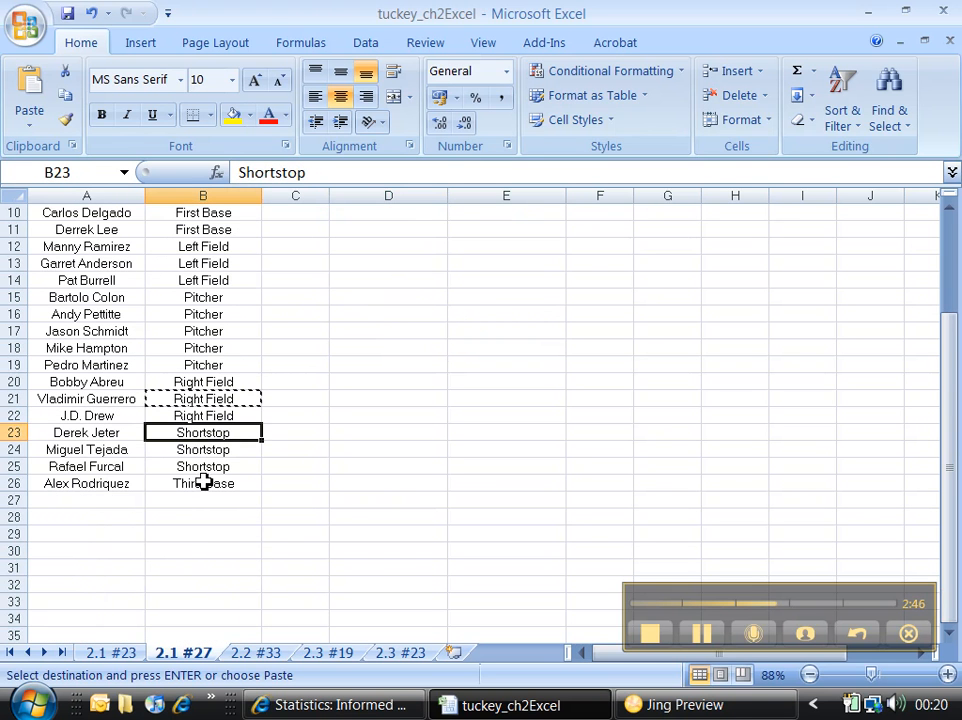
{"action": "left_click_drag", "start_coordinate": [208, 468], "coordinate": [210, 478]}
{"action": "key", "text": "ctrl+c"}
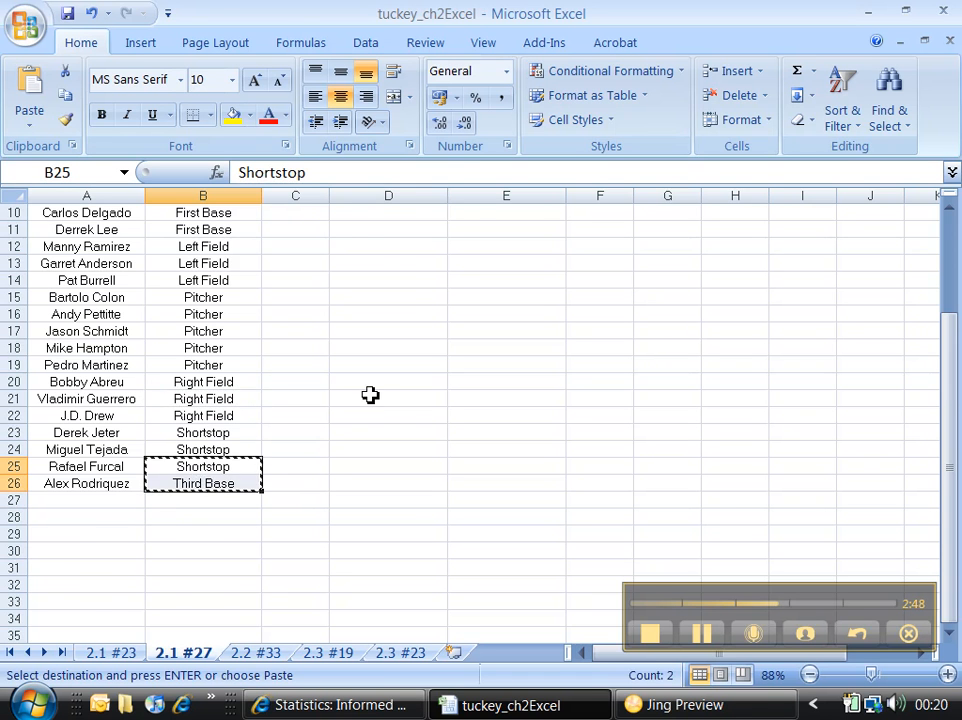
{"action": "scroll", "coordinate": [370, 393], "scroll_direction": "up", "scroll_amount": 3}
{"action": "left_click", "coordinate": [381, 336]}
{"action": "key", "text": "ctrl+v"}
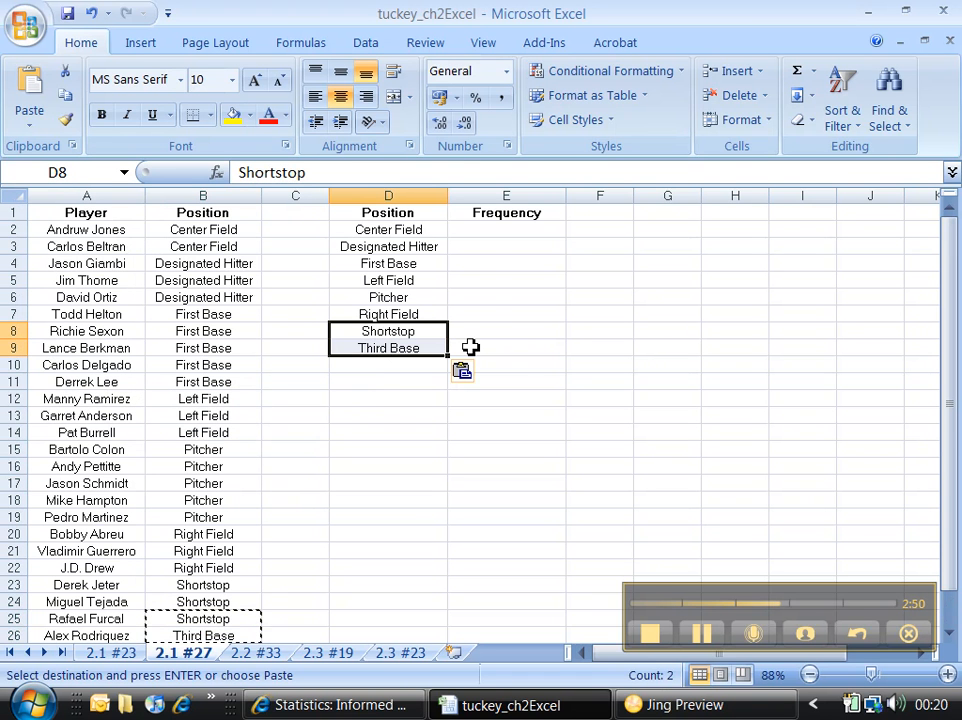
- Enter the frequencies 2 for Center Field in E2 and 3 for Designated Hitter in E3
{"action": "left_click", "coordinate": [488, 242]}
{"action": "left_click", "coordinate": [489, 230]}
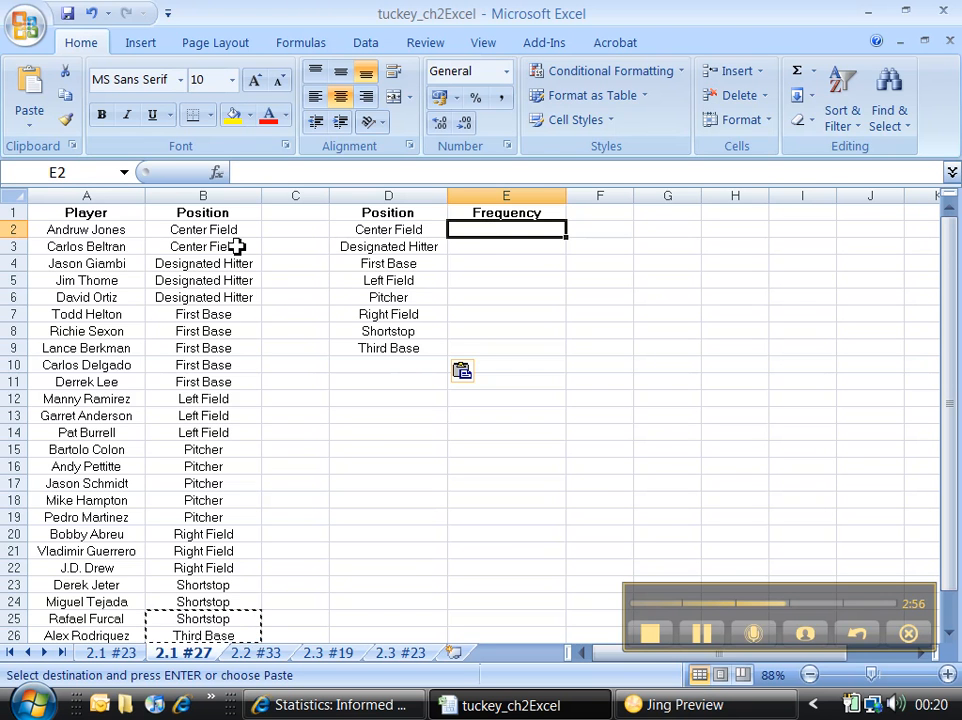
{"action": "type", "text": "2"}
{"action": "key", "text": "Return"}
{"action": "type", "text": "3"}
{"action": "key", "text": "Return"}
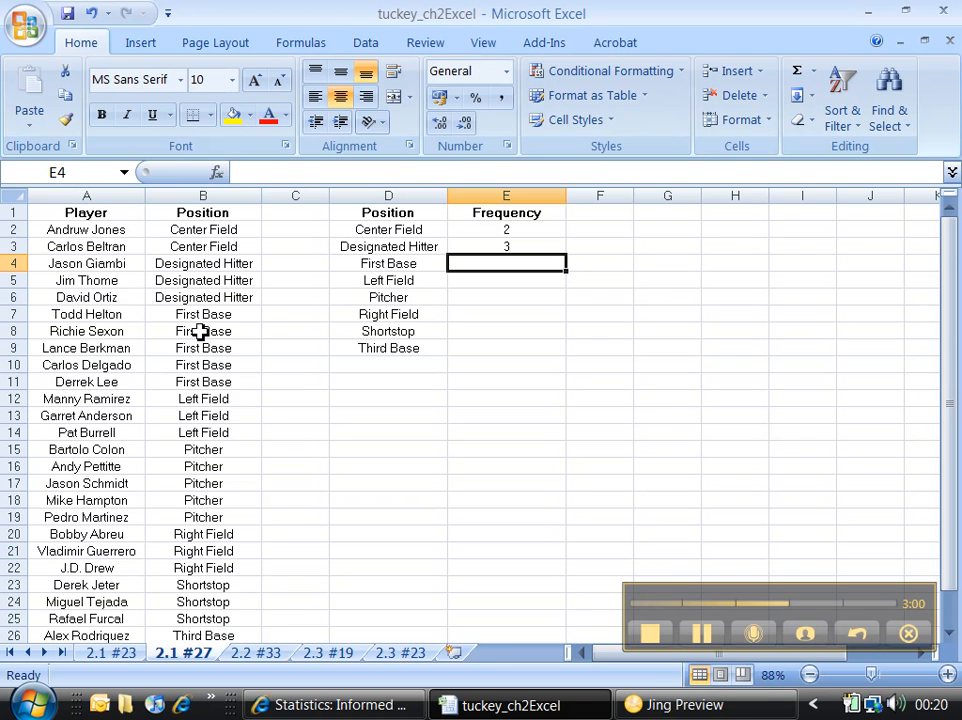
- Count the First Base entries in B7:B11 and enter the frequencies 5, 3 and 5 for First Base, Left Field and Pitcher in E4:E6
{"action": "left_click_drag", "start_coordinate": [203, 316], "coordinate": [204, 382]}
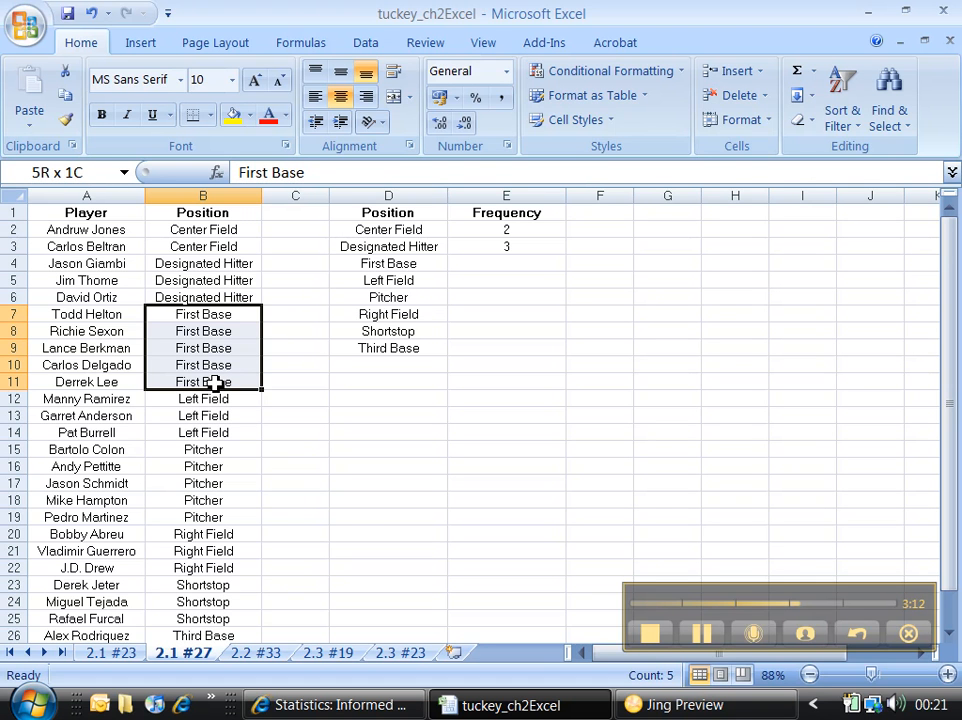
{"action": "left_click_drag", "start_coordinate": [217, 381], "coordinate": [242, 377]}
{"action": "left_click", "coordinate": [502, 267]}
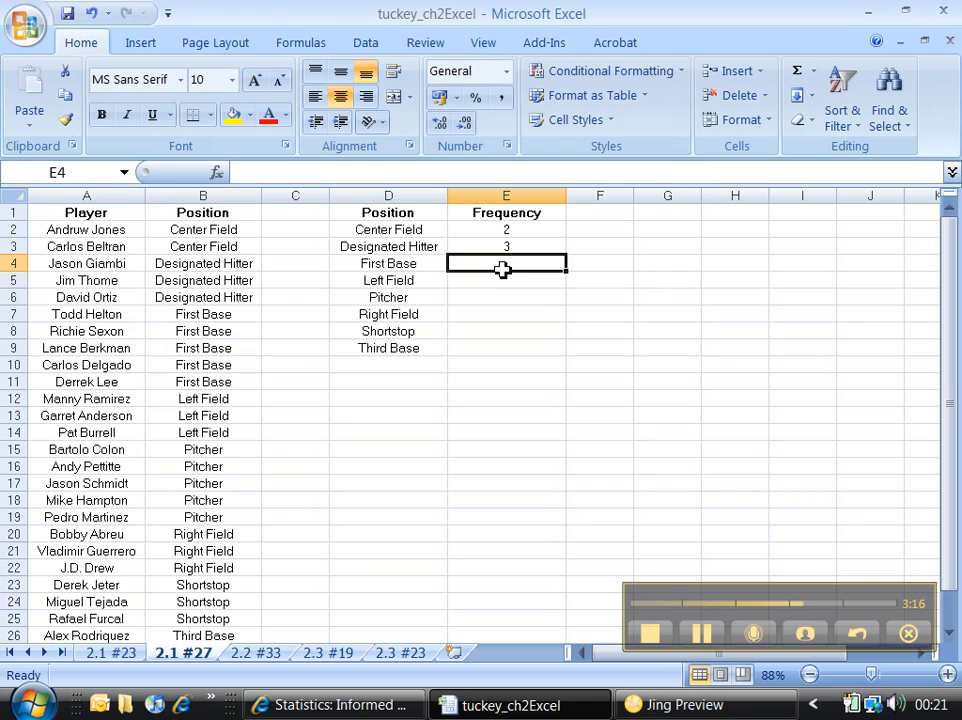
{"action": "type", "text": "5"}
{"action": "key", "text": "Return"}
{"action": "type", "text": "3"}
{"action": "key", "text": "Return"}
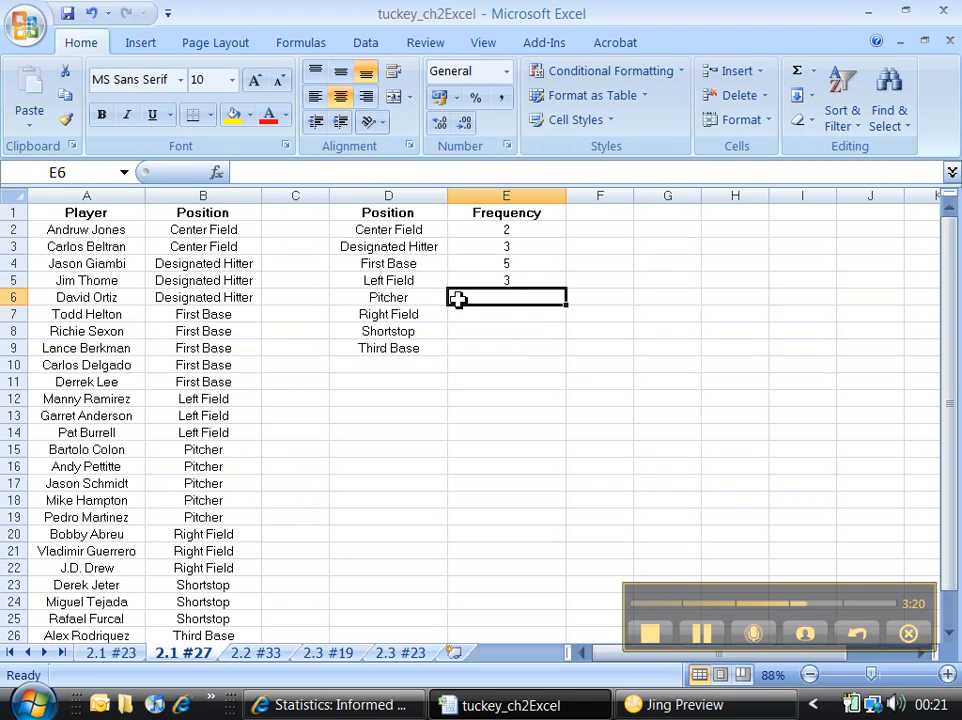
{"action": "type", "text": "5"}
{"action": "key", "text": "Return"}
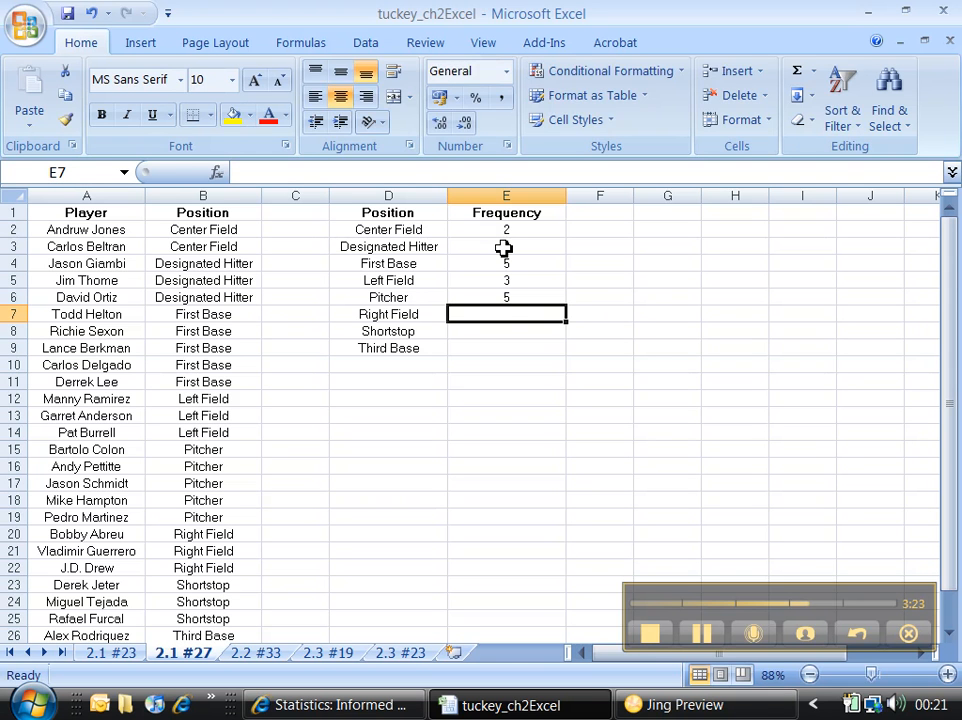
- Enter the frequencies 3, 3 and 1 for Right Field, Shortstop and Third Base in E7:E9
{"action": "type", "text": "3"}
{"action": "key", "text": "Return"}
{"action": "type", "text": "3"}
{"action": "key", "text": "Return"}
{"action": "type", "text": "1"}
{"action": "key", "text": "Return"}
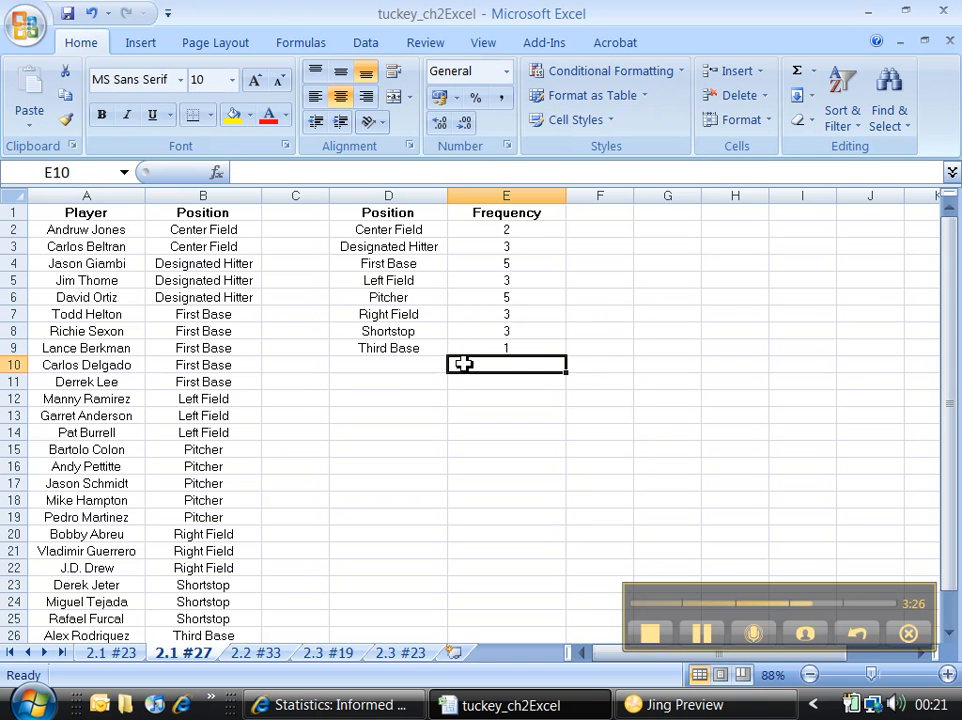
- Add a bold TOTAL label in D10 below the list of positions
{"action": "left_click", "coordinate": [399, 369]}
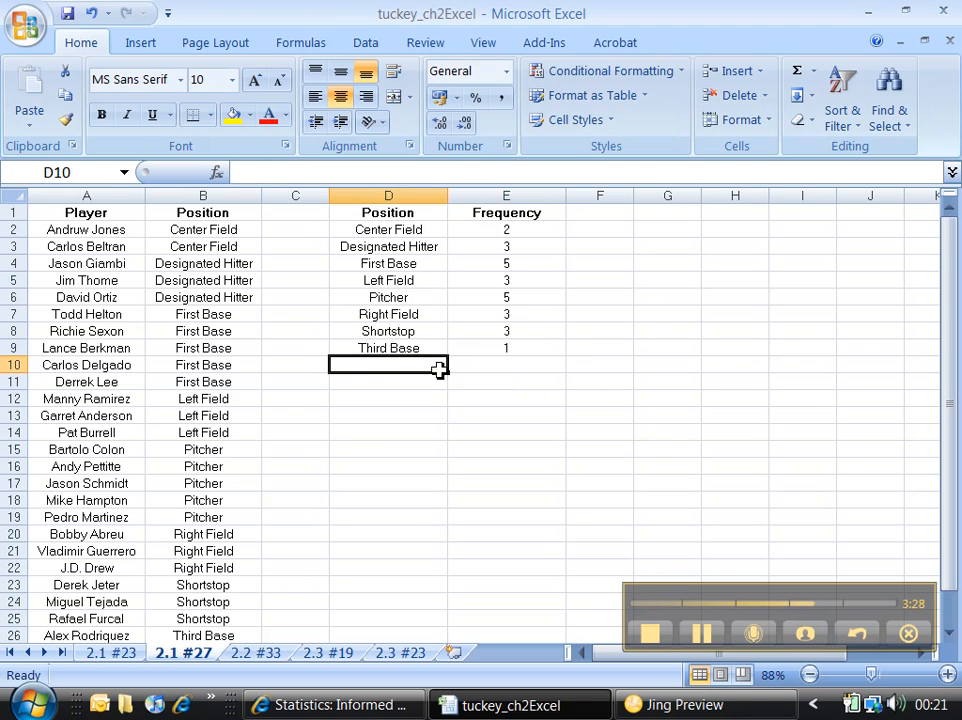
{"action": "type", "text": "TOTAL"}
{"action": "key", "text": "Tab"}
{"action": "left_click", "coordinate": [436, 367]}
{"action": "key", "text": "ctrl+b"}
{"action": "key", "text": "Tab"}
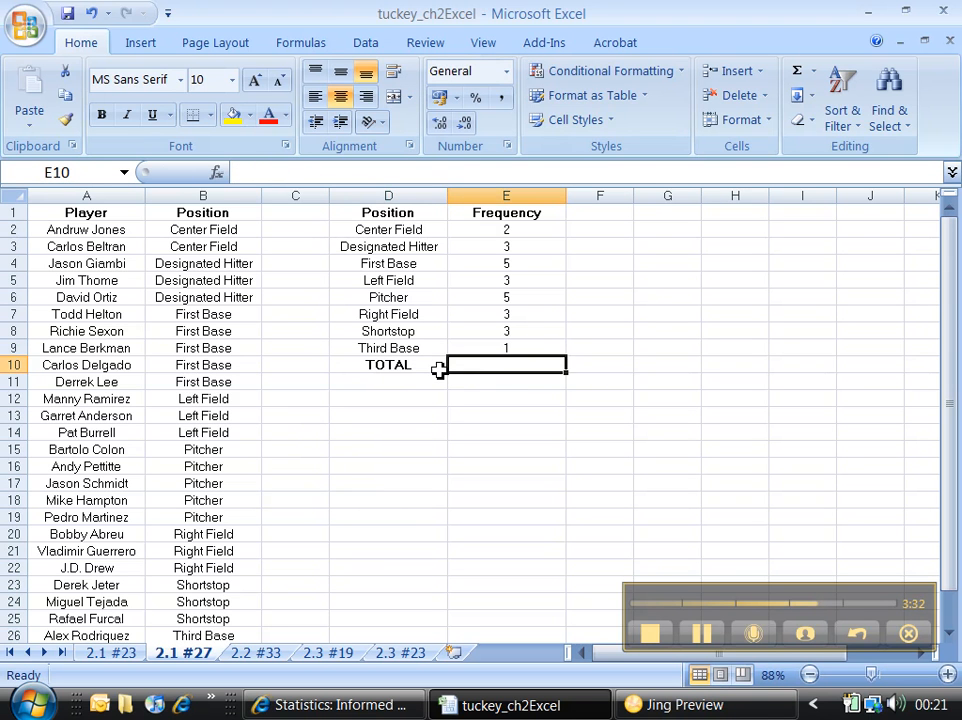
{"action": "type", "text": "=SUM"}
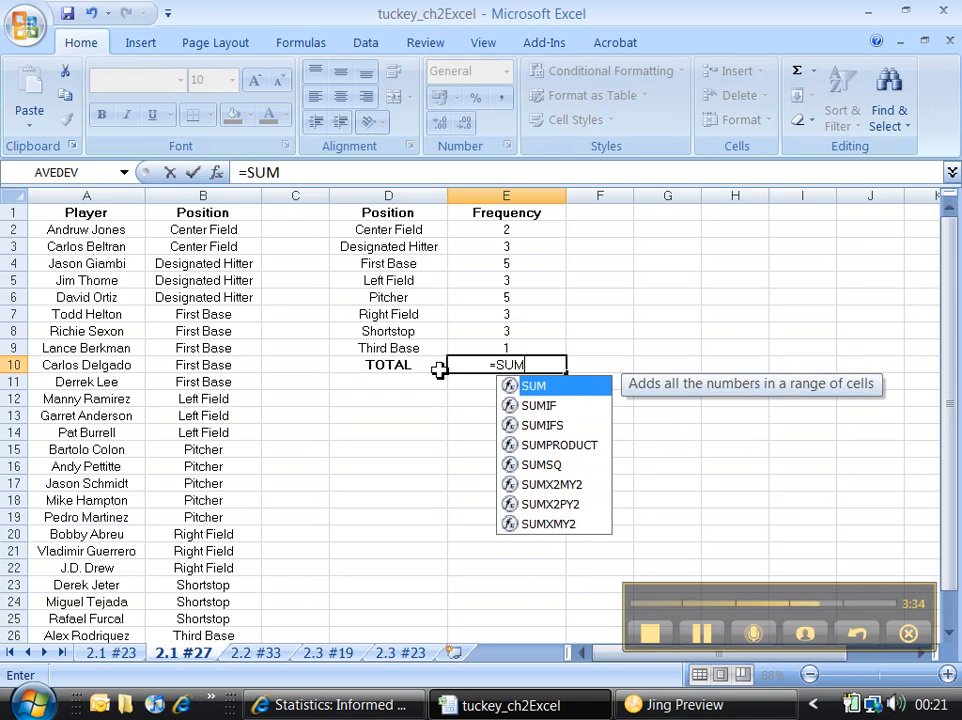
{"action": "type", "text": "("}
{"action": "key", "text": "BackSpace"}
{"action": "key", "text": "BackSpace"}
{"action": "key", "text": "BackSpace"}
{"action": "key", "text": "BackSpace"}
{"action": "key", "text": "BackSpace"}
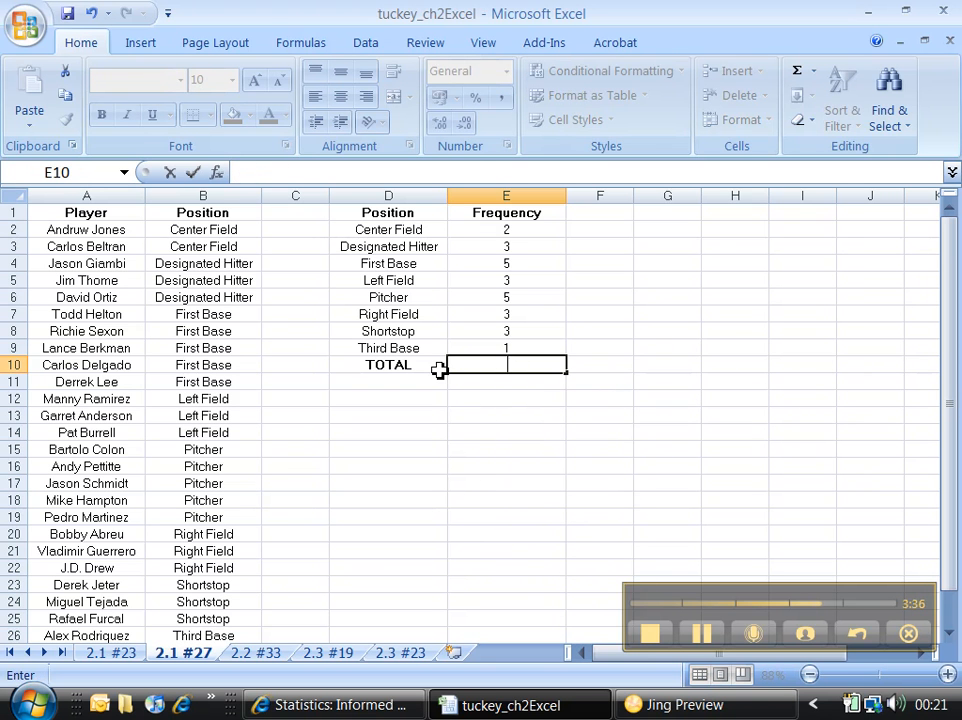
{"action": "left_click", "coordinate": [491, 377]}
- Total the frequencies E2:E9 in E10 with the Sum function and make the total bold
{"action": "left_click", "coordinate": [491, 366]}
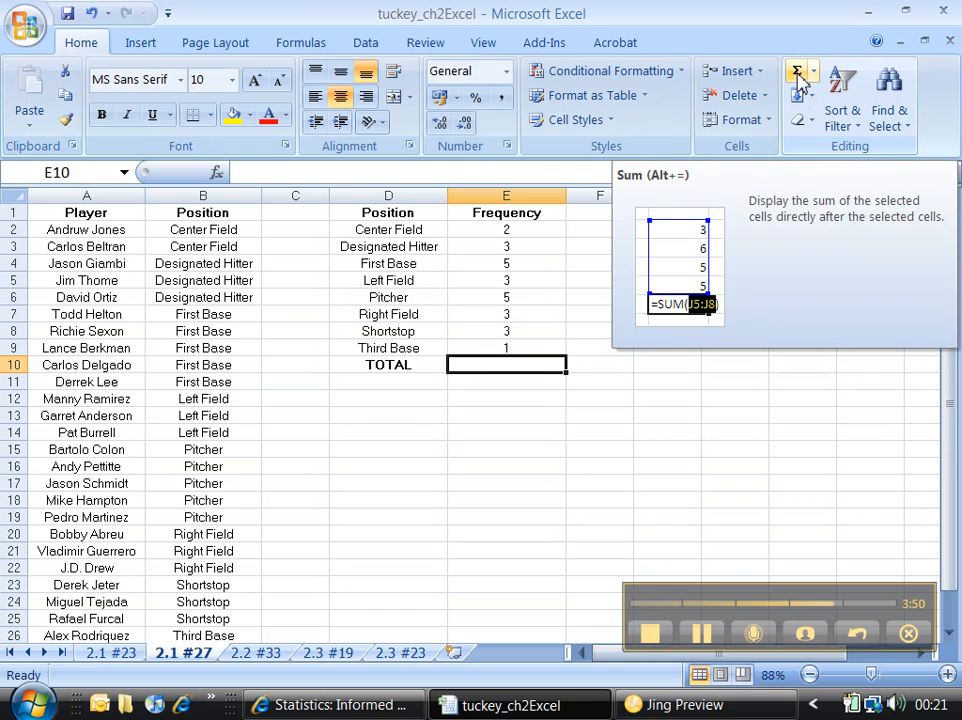
{"action": "left_click", "coordinate": [797, 74]}
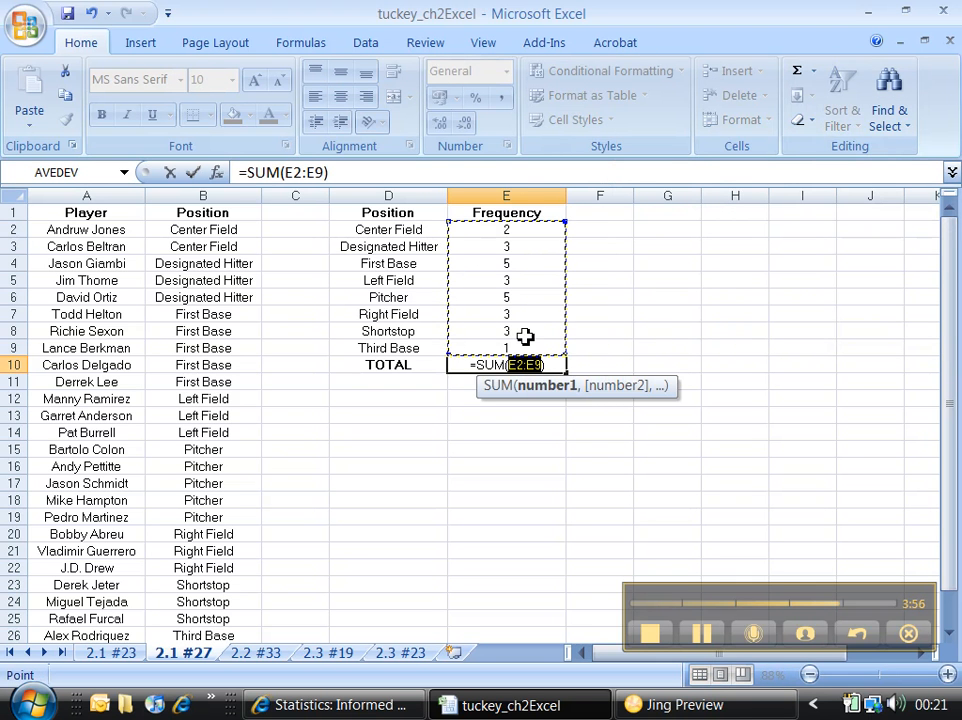
{"action": "key", "text": "Return"}
{"action": "left_click", "coordinate": [510, 366]}
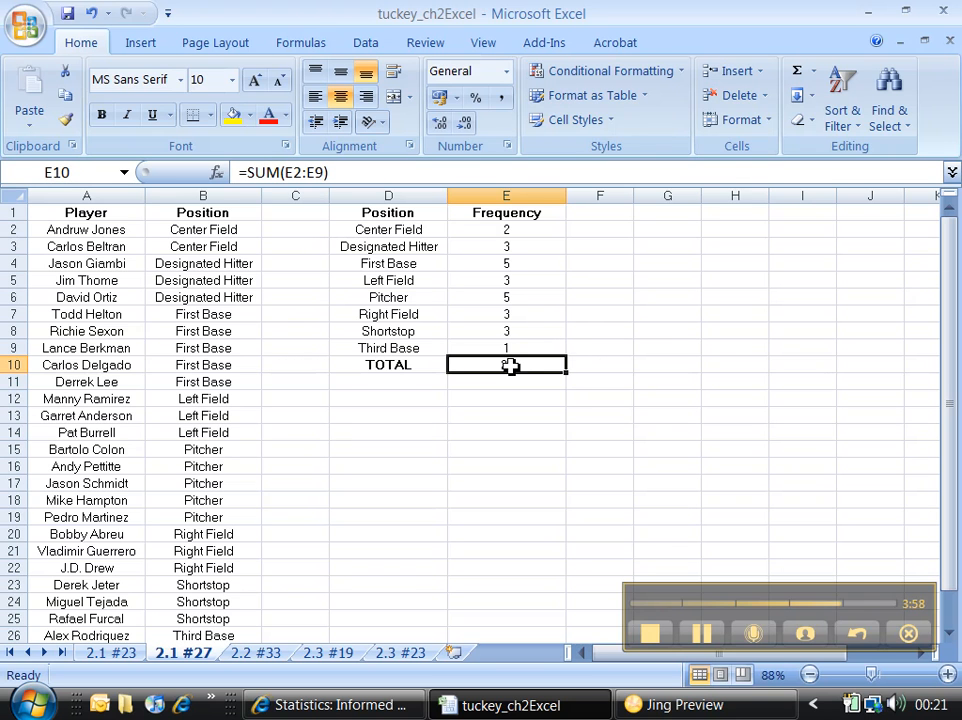
{"action": "left_click", "coordinate": [497, 386]}
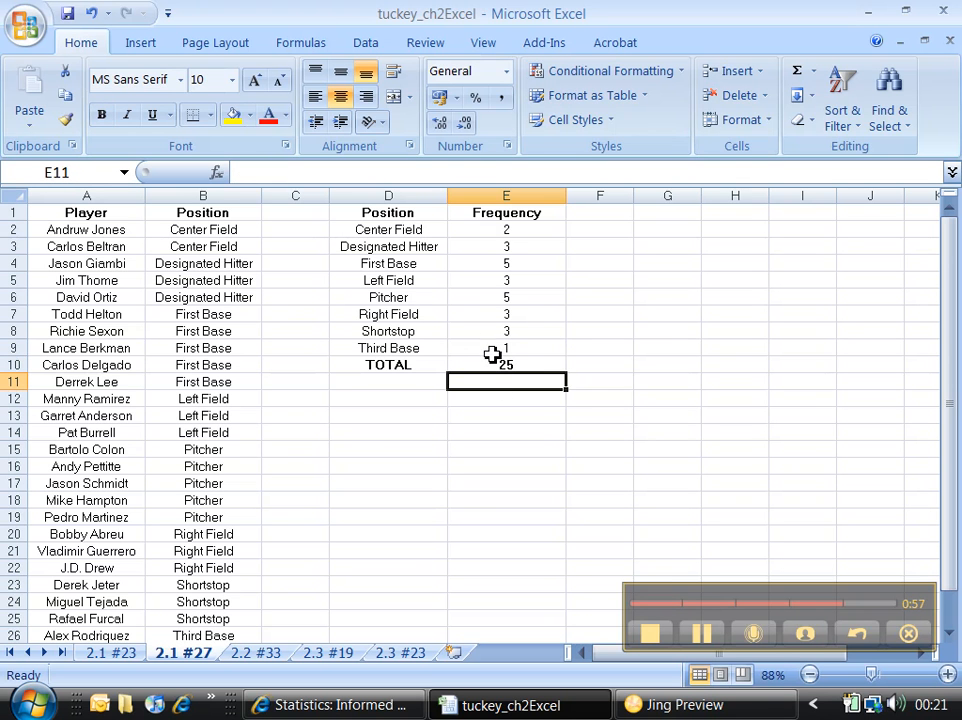
{"action": "left_click", "coordinate": [490, 410]}
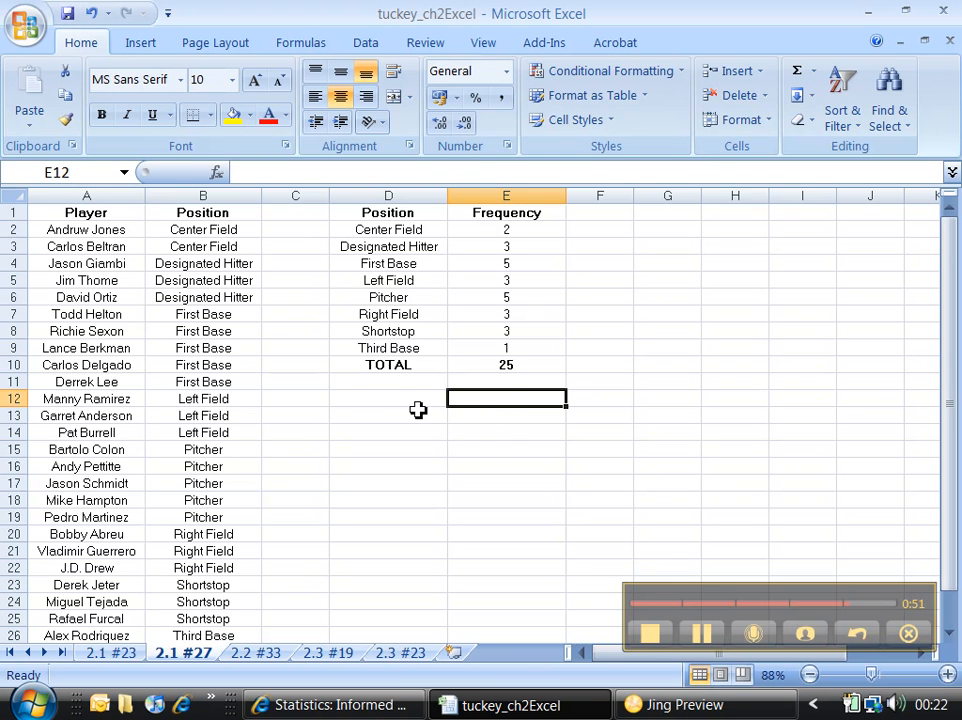
{"action": "left_click", "coordinate": [464, 430]}
{"action": "left_click", "coordinate": [486, 411]}
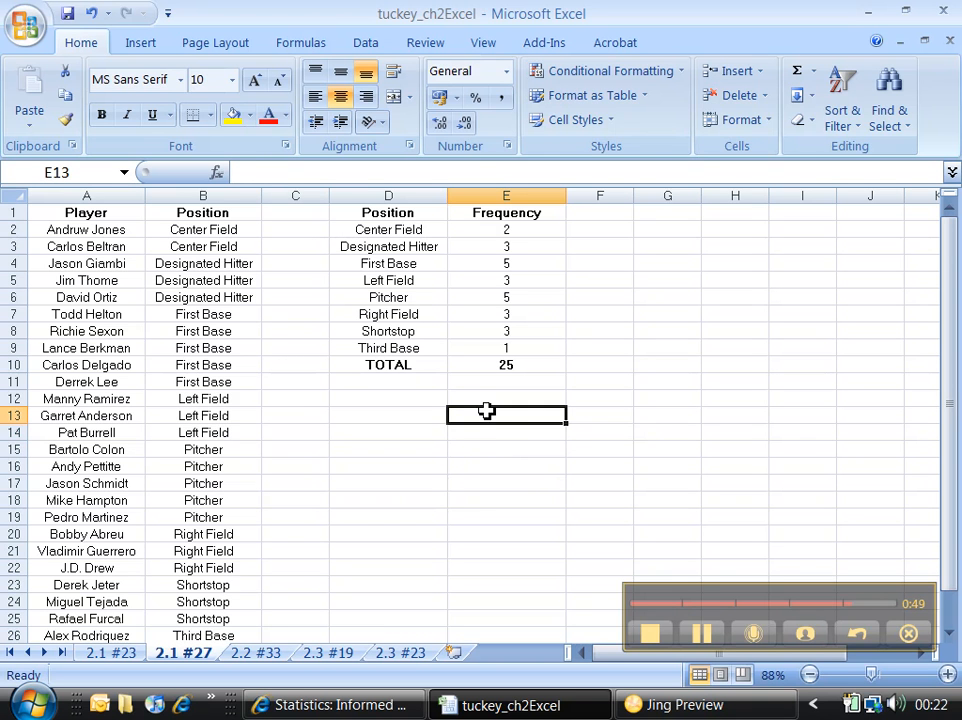